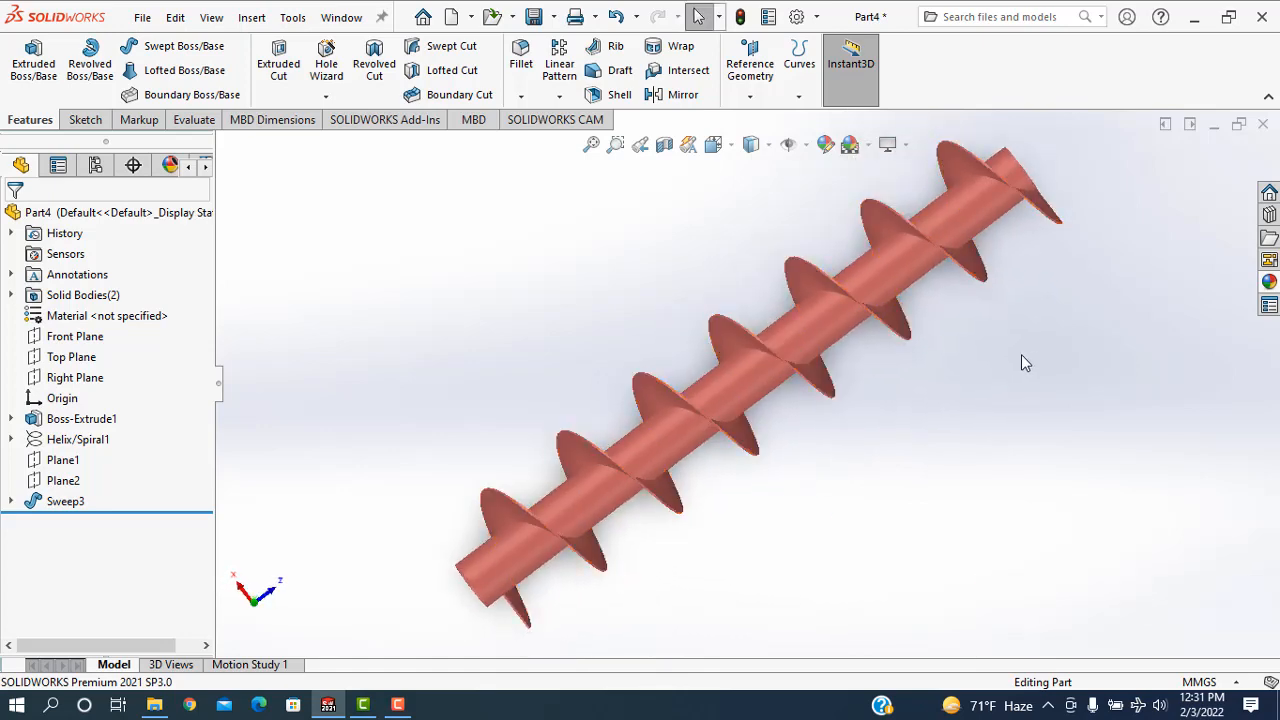
middle_drag(951, 429, 997, 394)
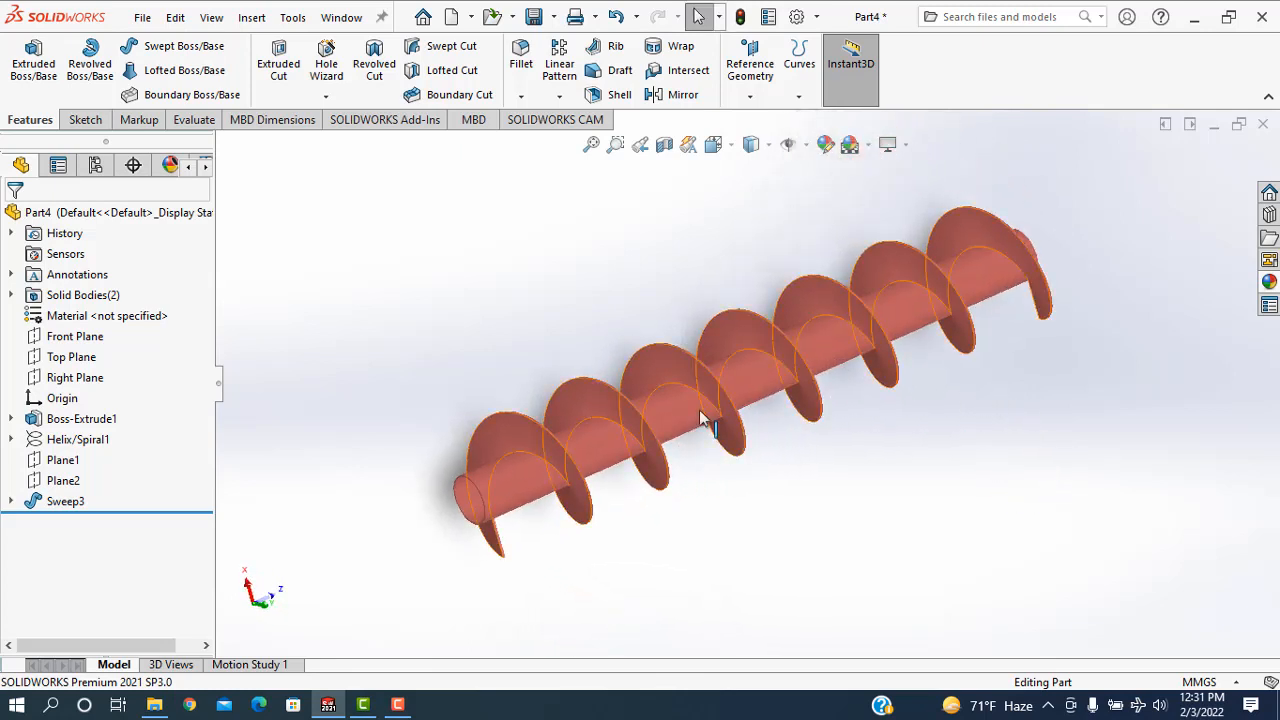
middle_drag(410, 389, 594, 337)
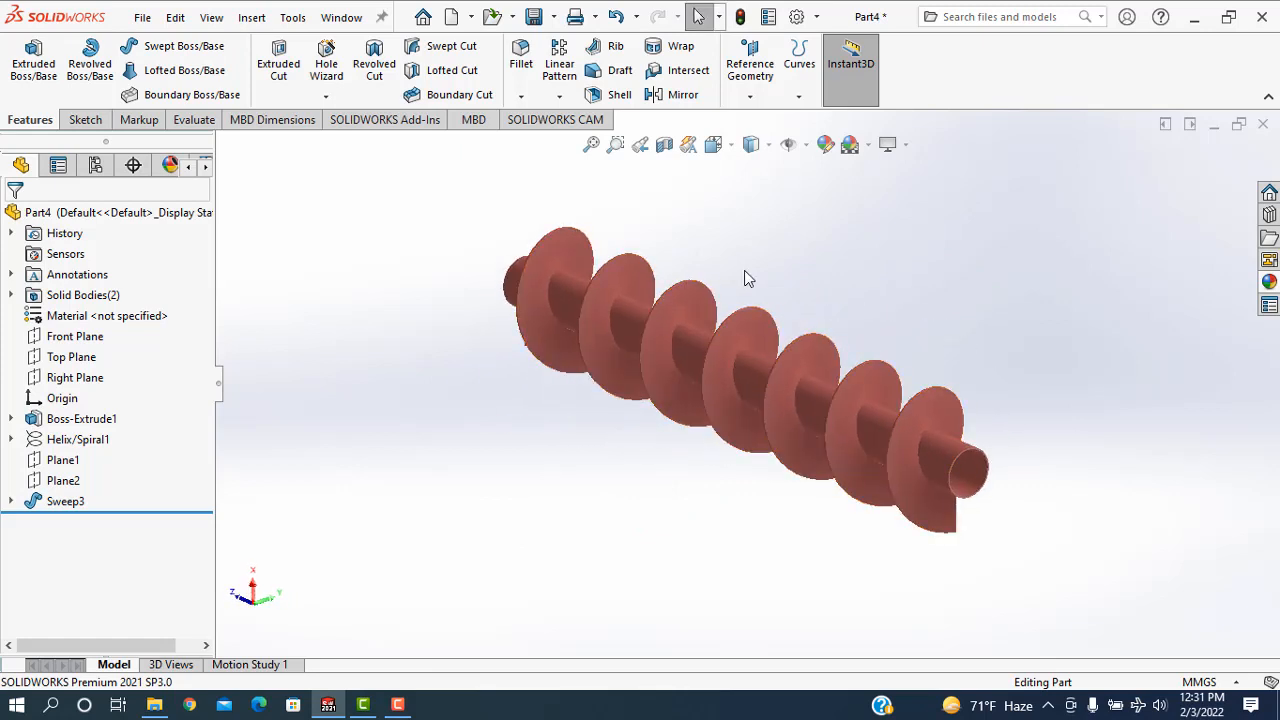
- Create a new part document and set its units to MMGS (millimeter, gram, second)
click(138, 22)
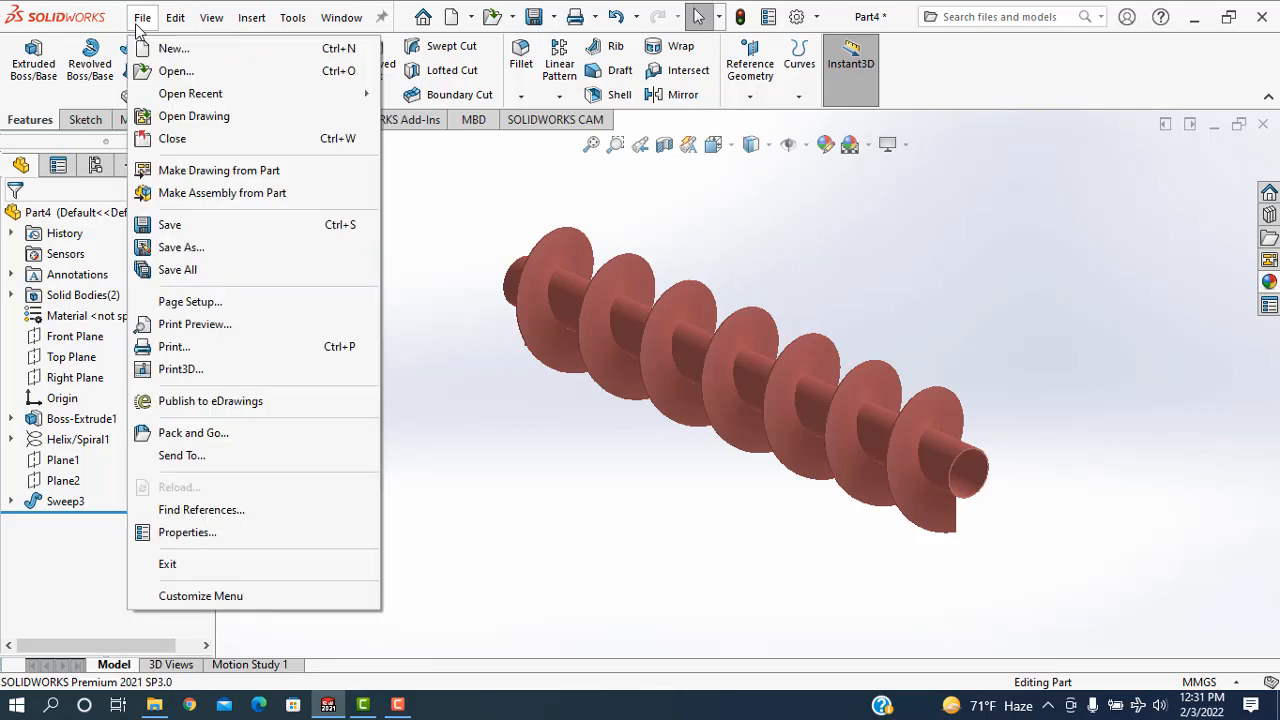
click(156, 49)
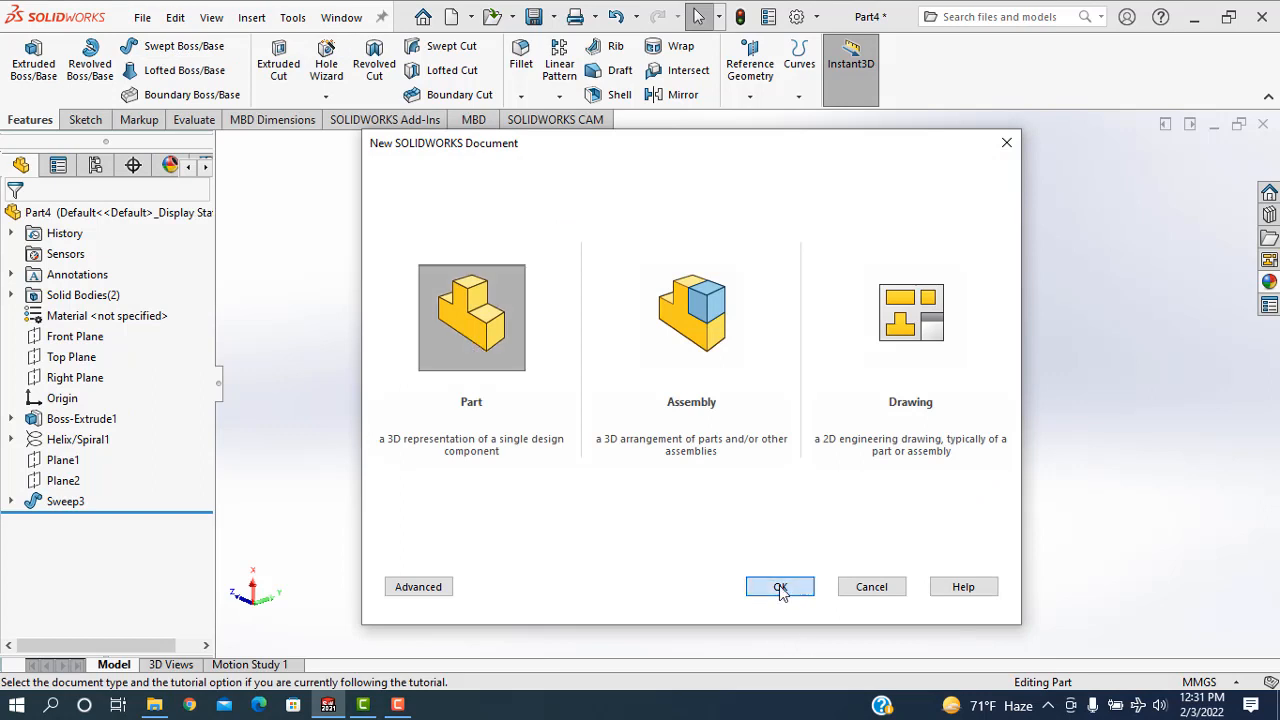
click(780, 588)
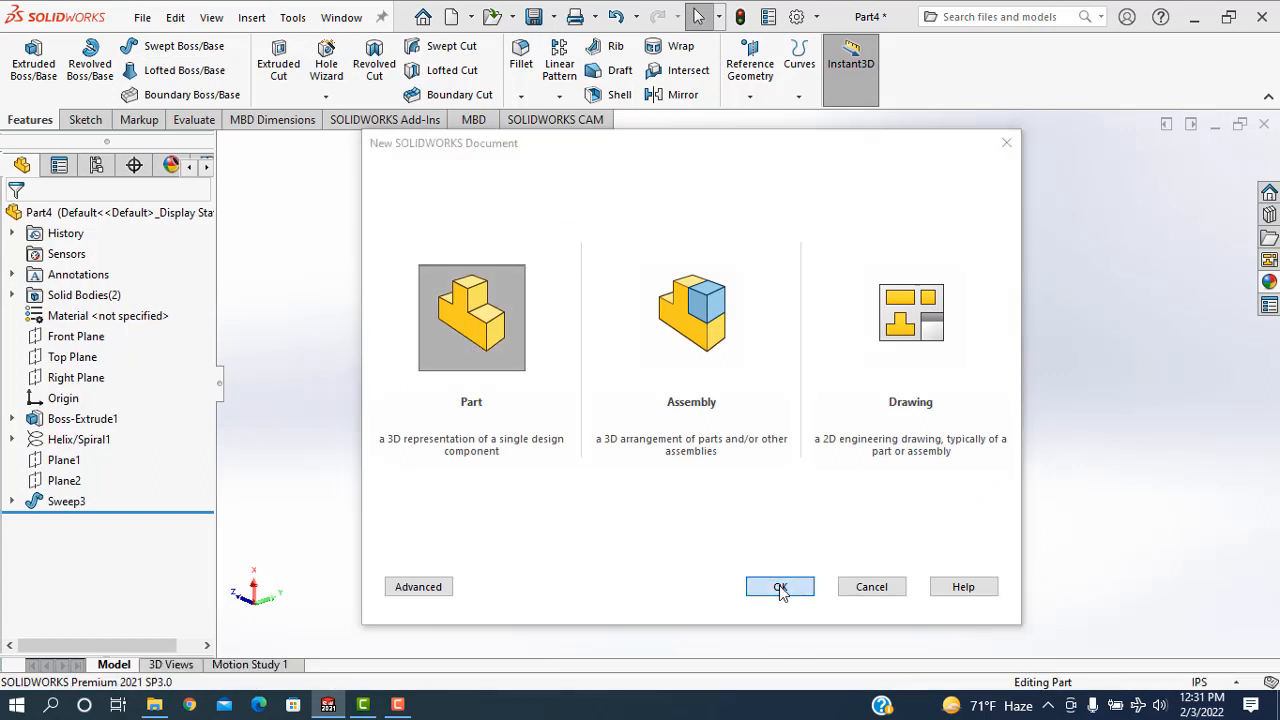
click(1205, 682)
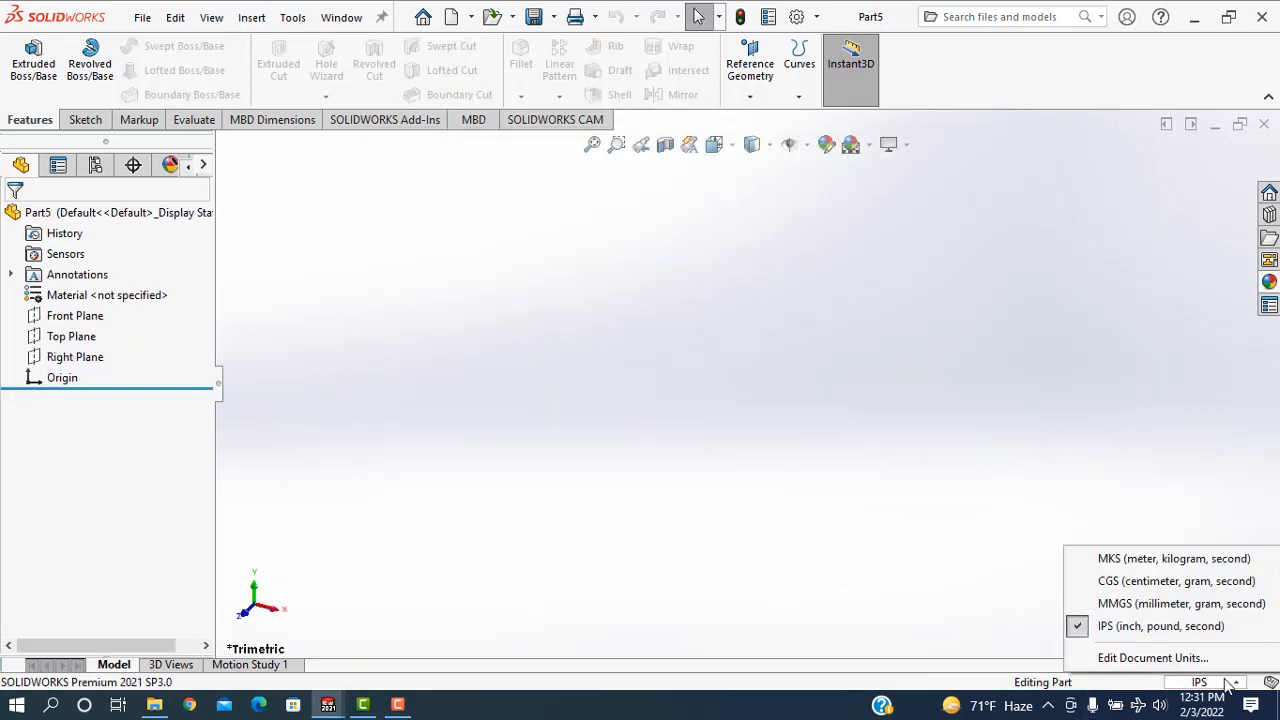
click(1110, 604)
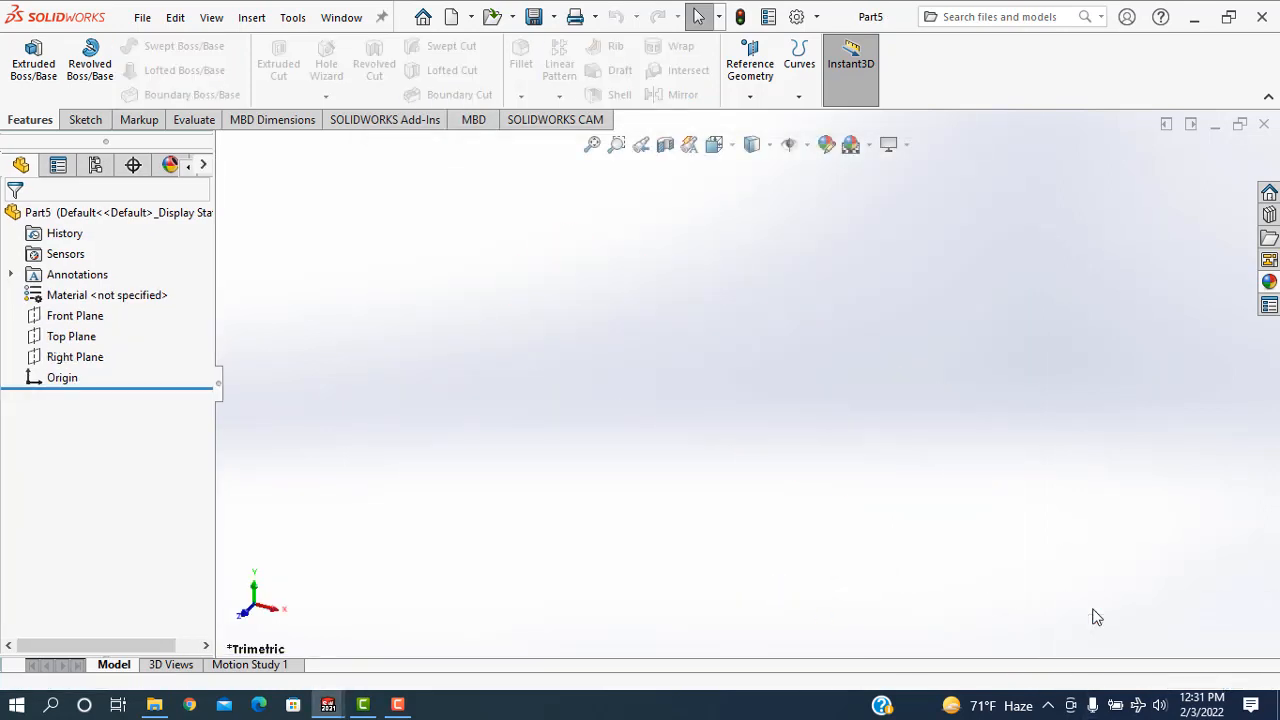
- Sketch two concentric circles about the origin on the Front Plane, about 101.5 mm and 68 mm in diameter
click(84, 315)
click(30, 72)
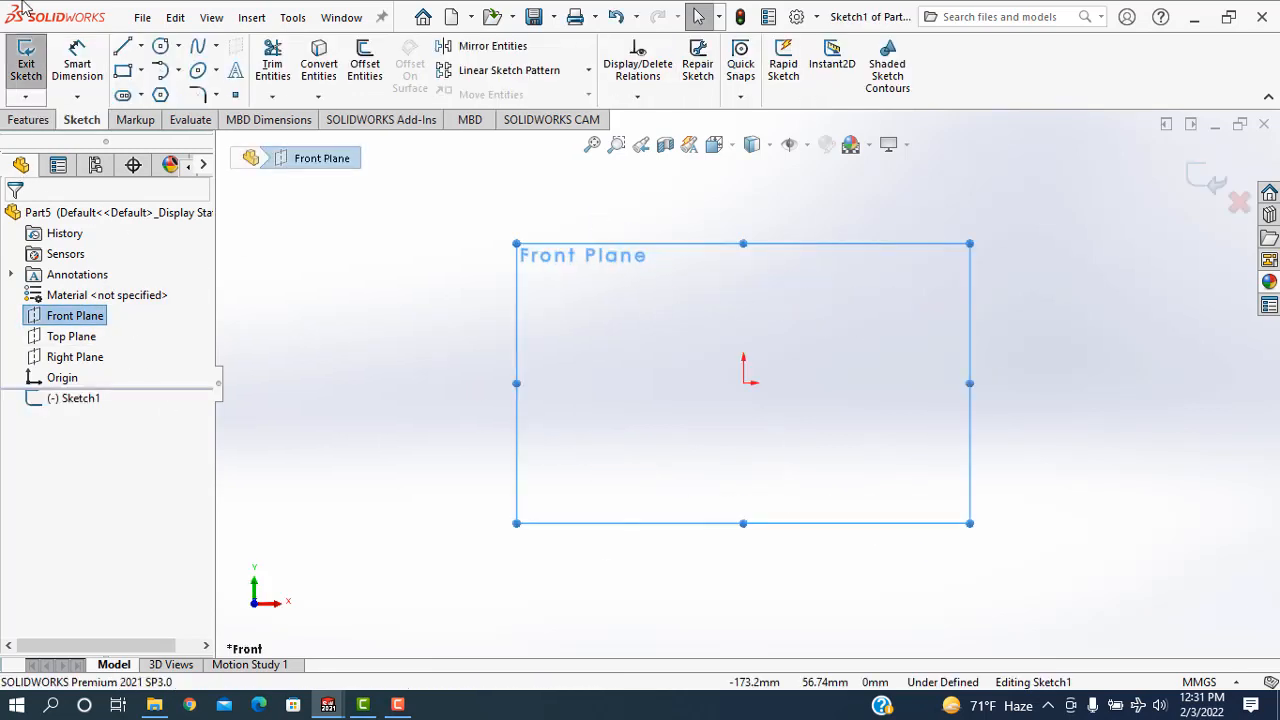
click(157, 46)
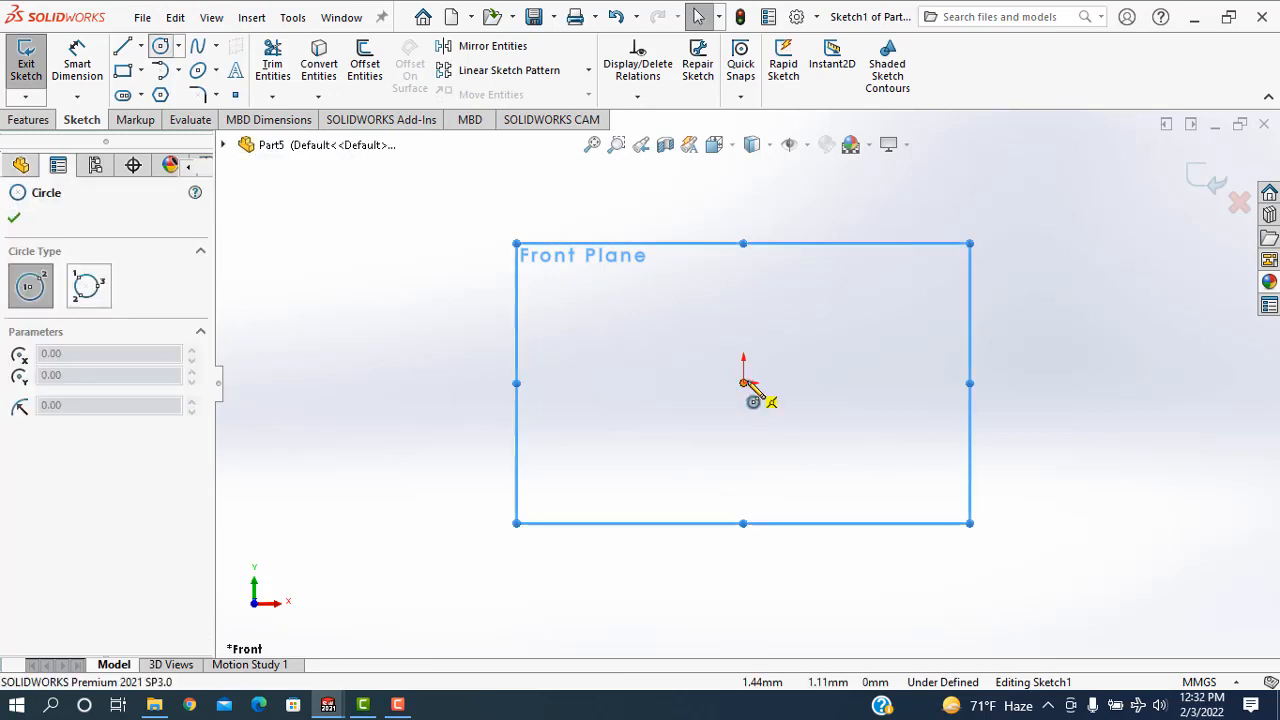
mouse_move(745, 385)
mouse_down()
mouse_move(826, 490)
mouse_move(835, 475)
mouse_up()
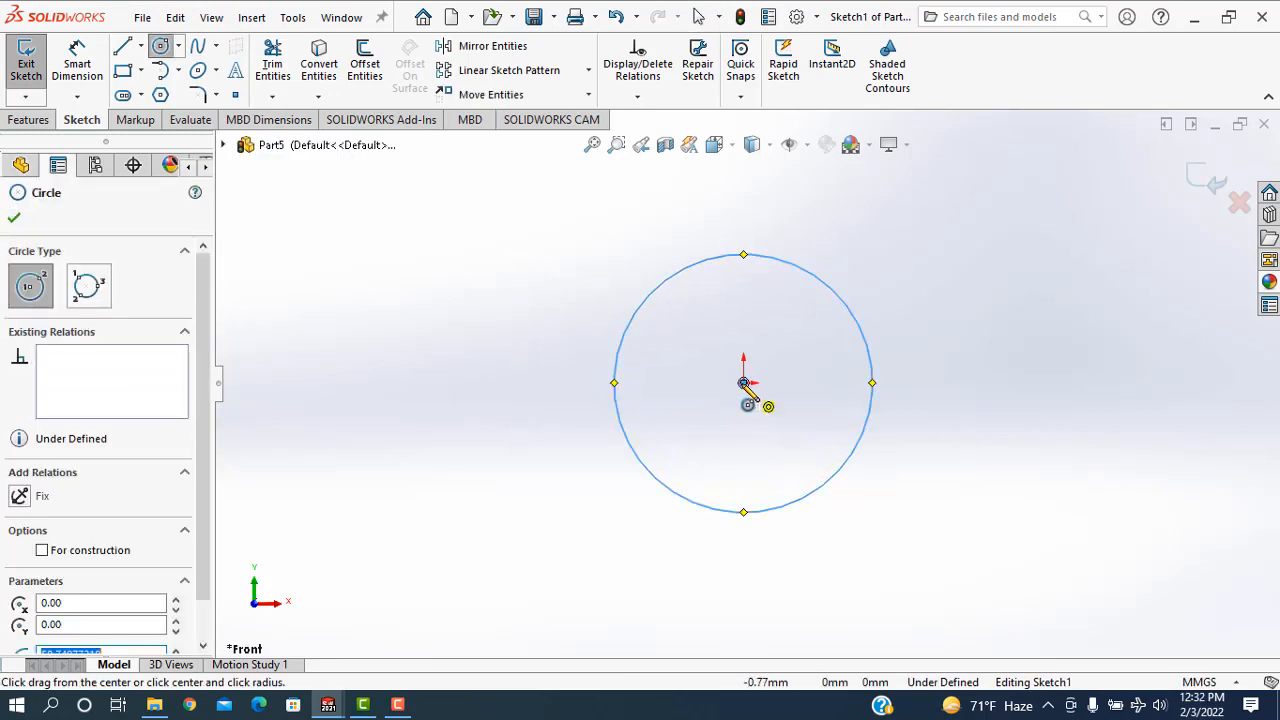
drag(744, 383, 781, 462)
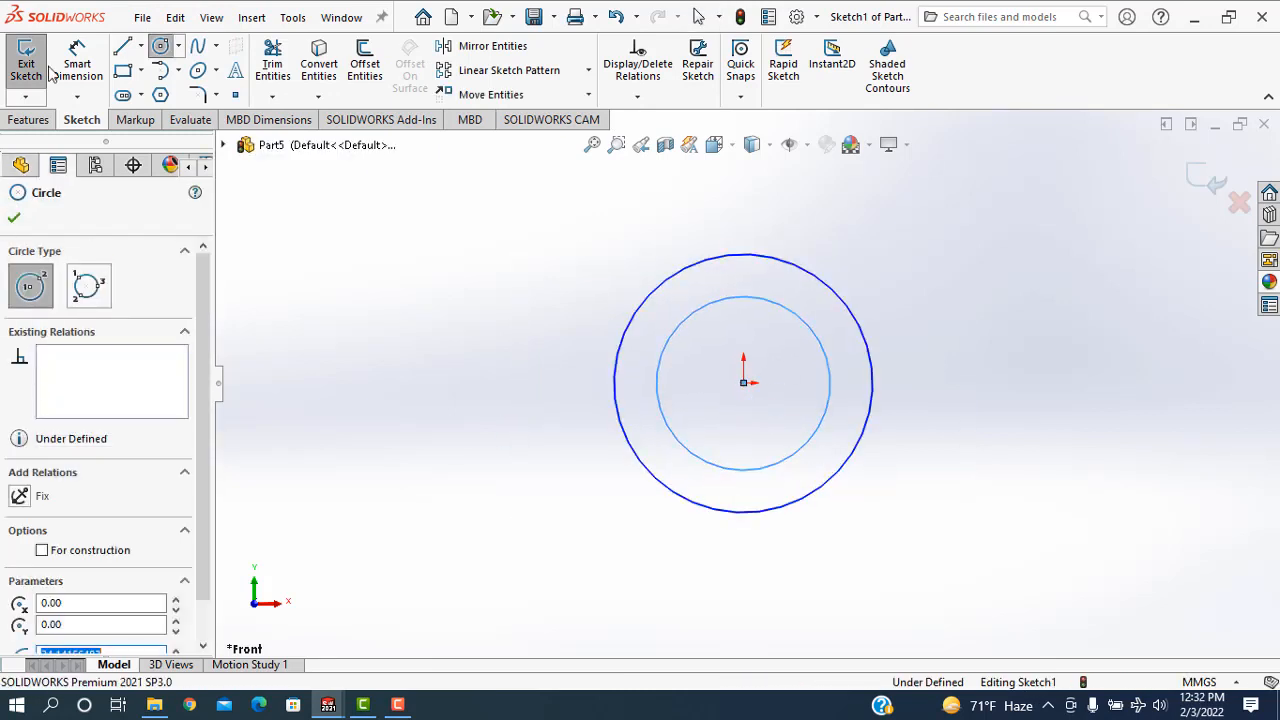
- Dimension the outer circle's diameter as 50 mm and the inner circle's diameter as 47 mm
click(92, 48)
click(622, 395)
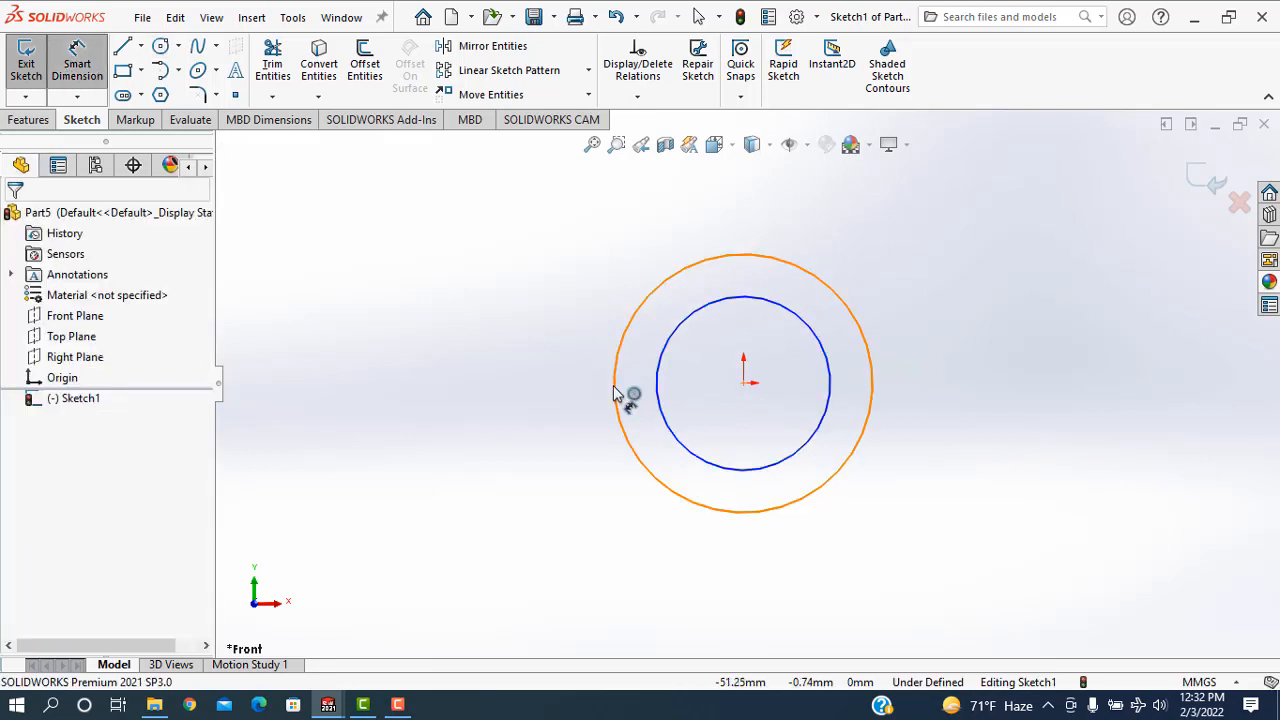
click(488, 383)
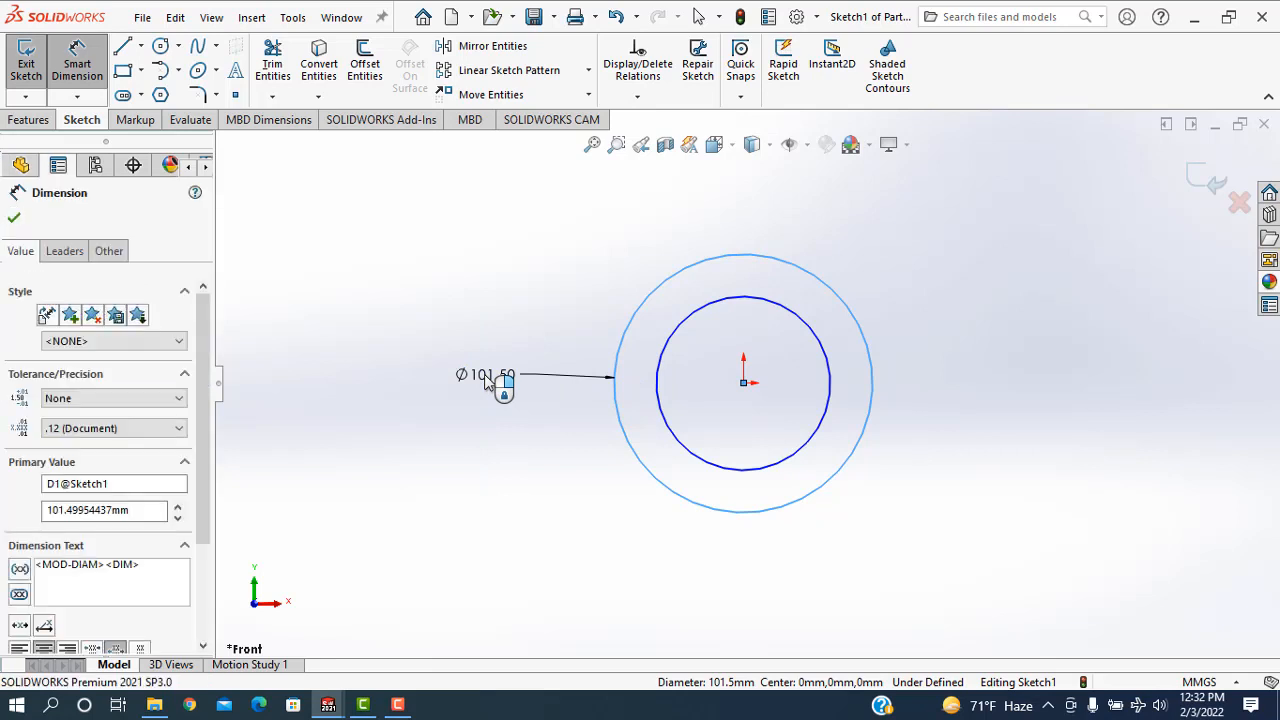
text(50)
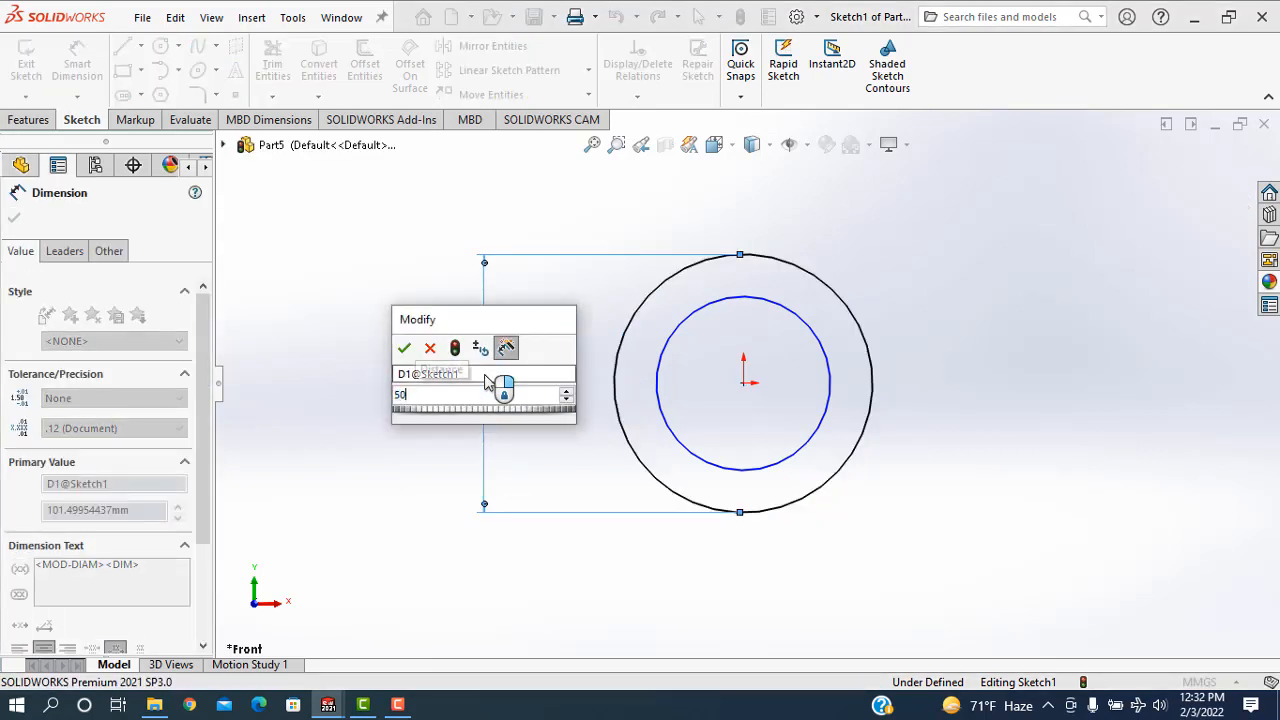
key(Return)
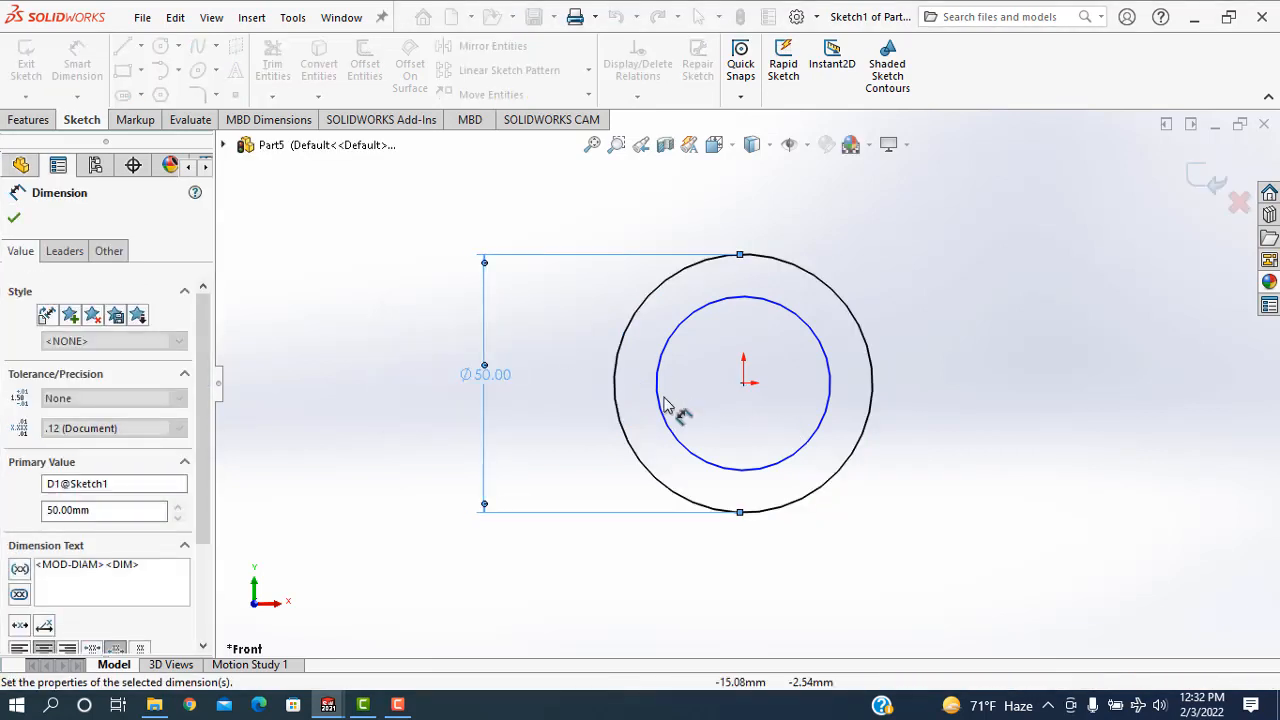
click(550, 386)
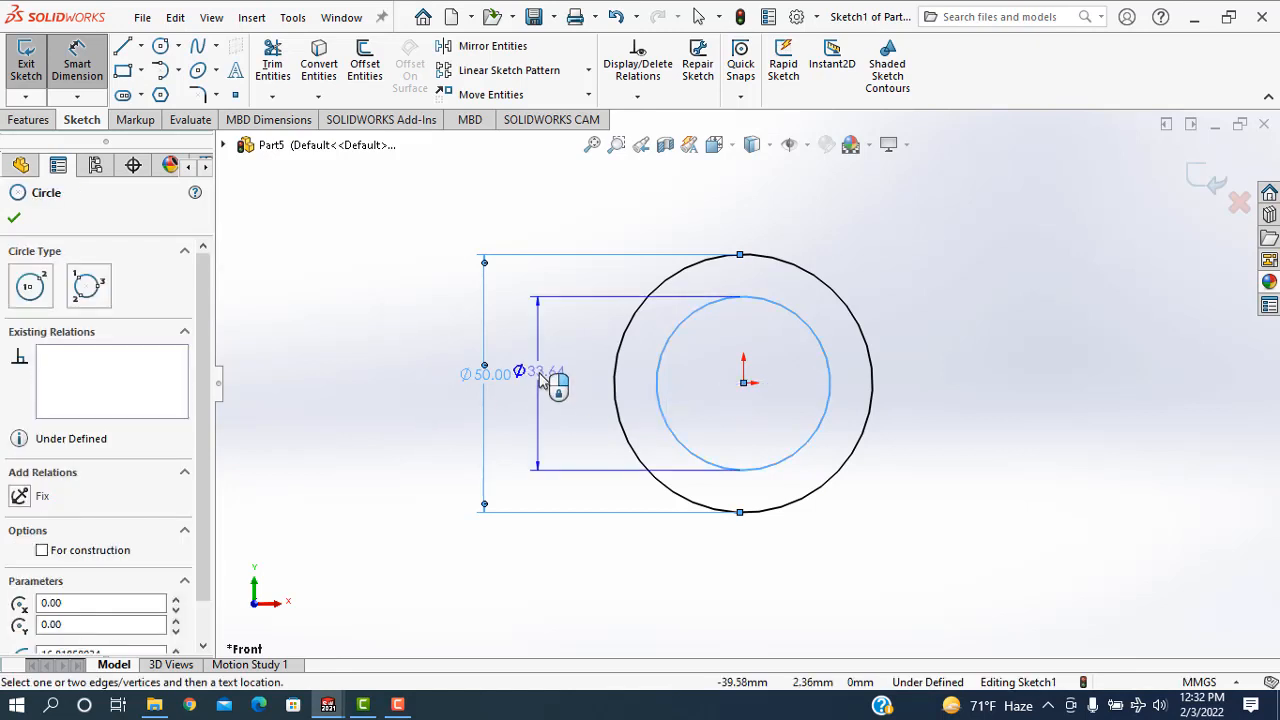
click(540, 378)
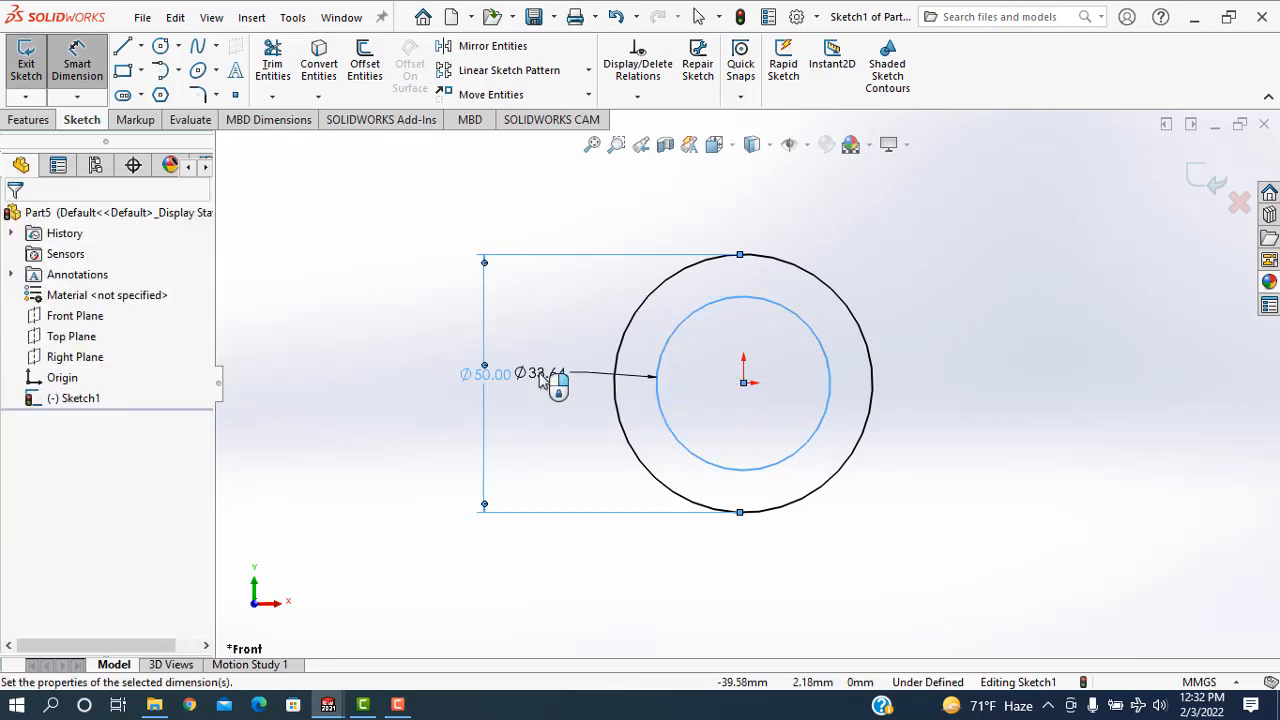
text(45)
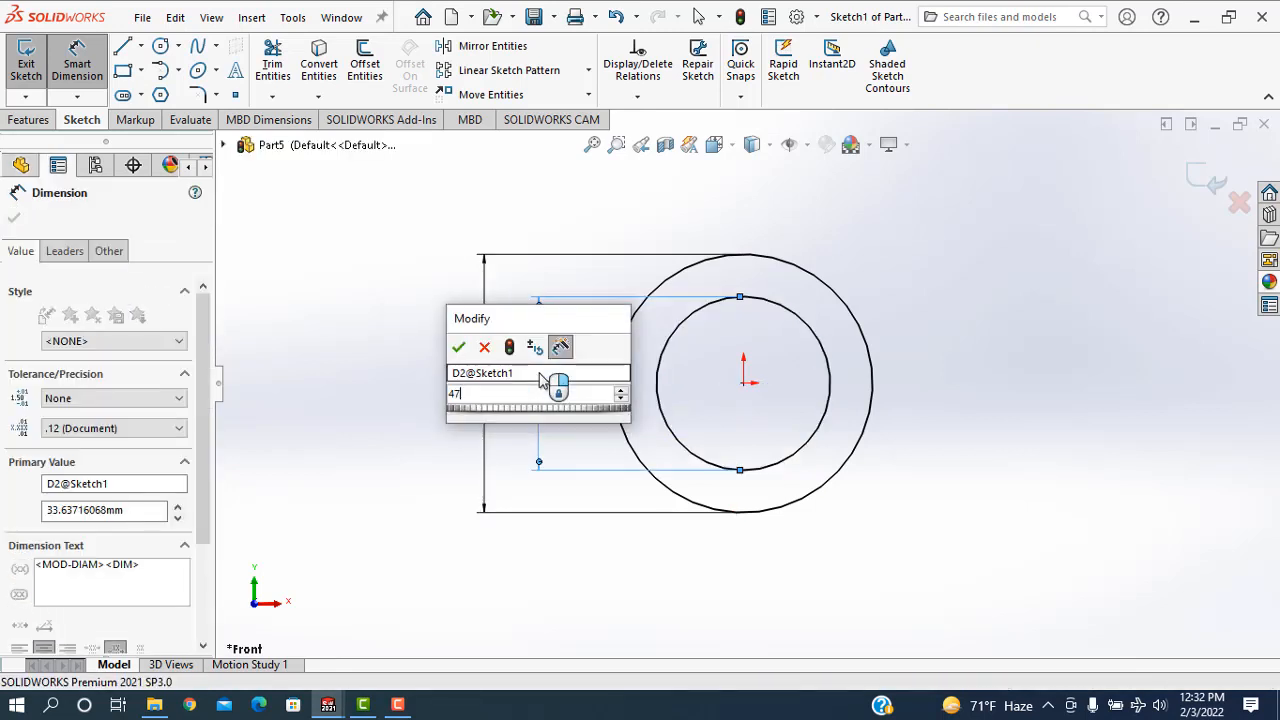
key(Return)
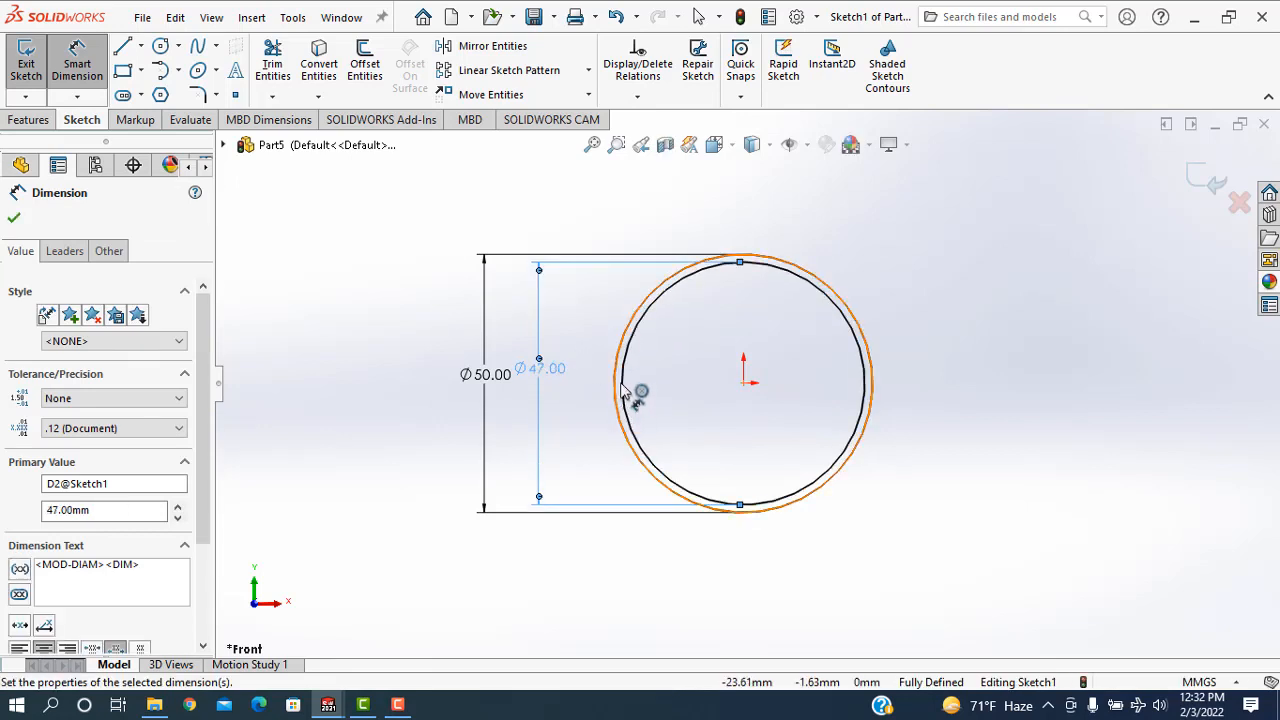
- Extrude the ring profile as a blind boss 650 mm deep to form the tube
click(13, 218)
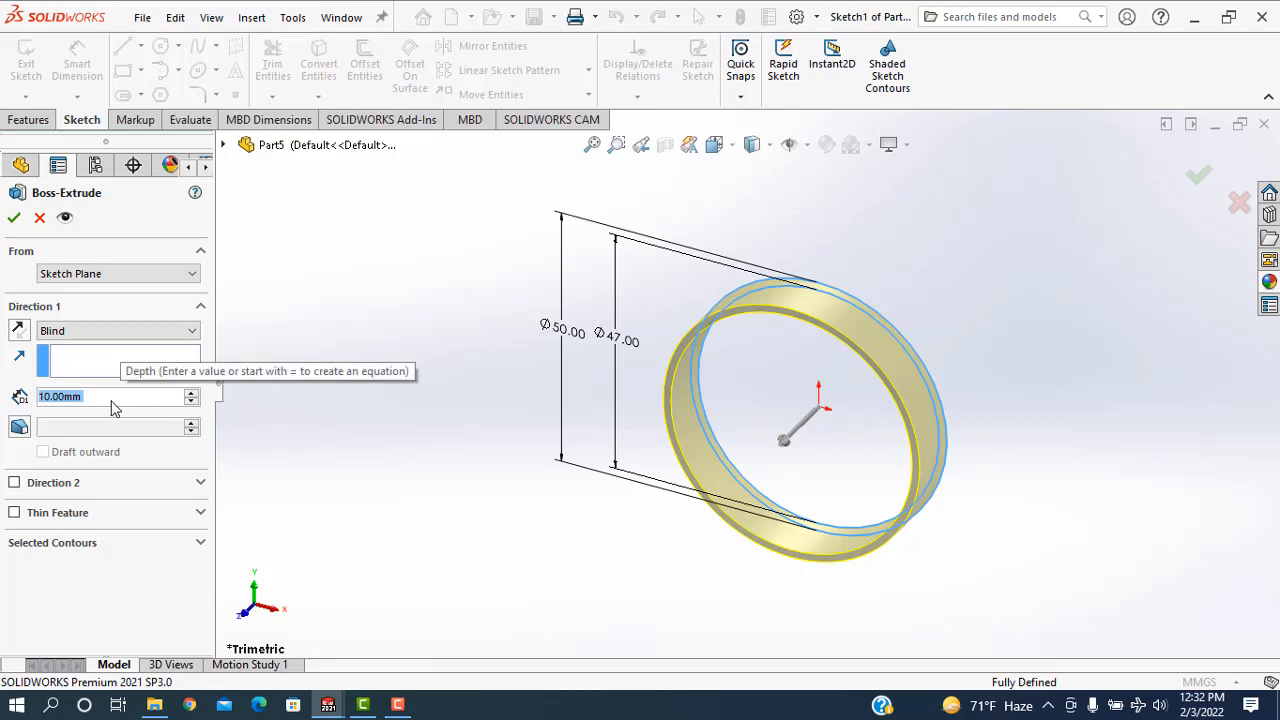
text(650)
key(Return)
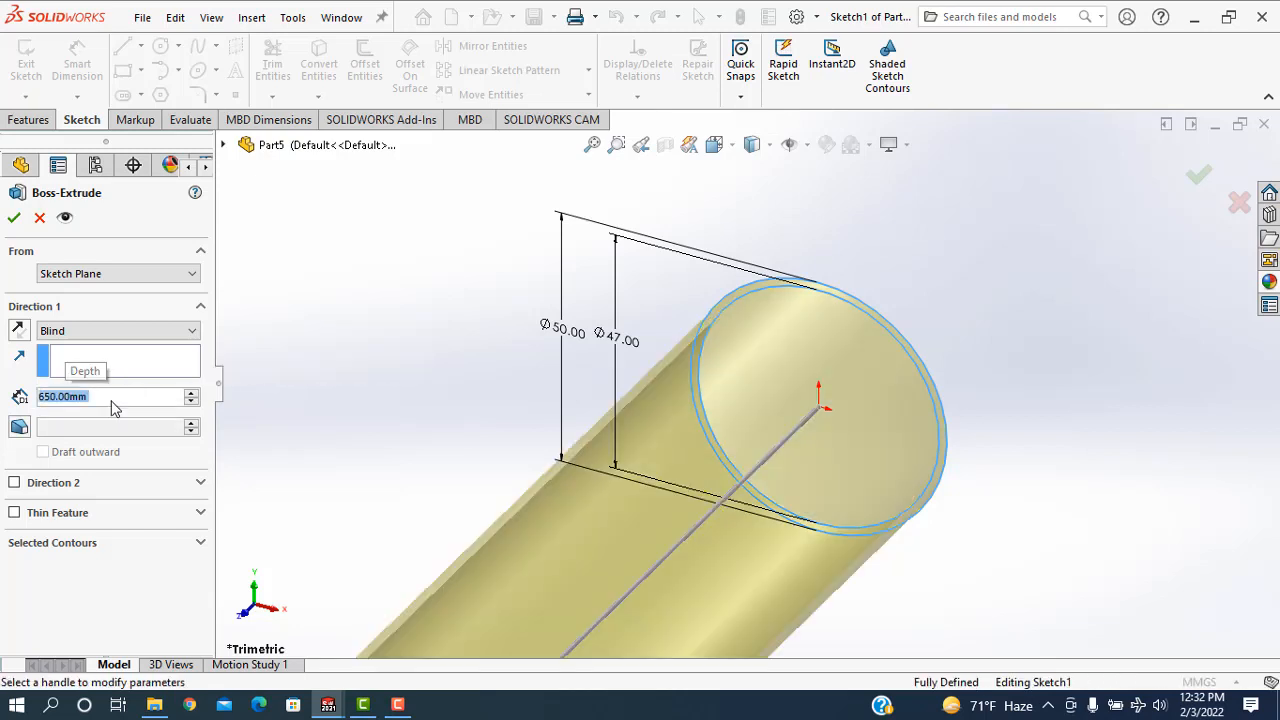
key(Return)
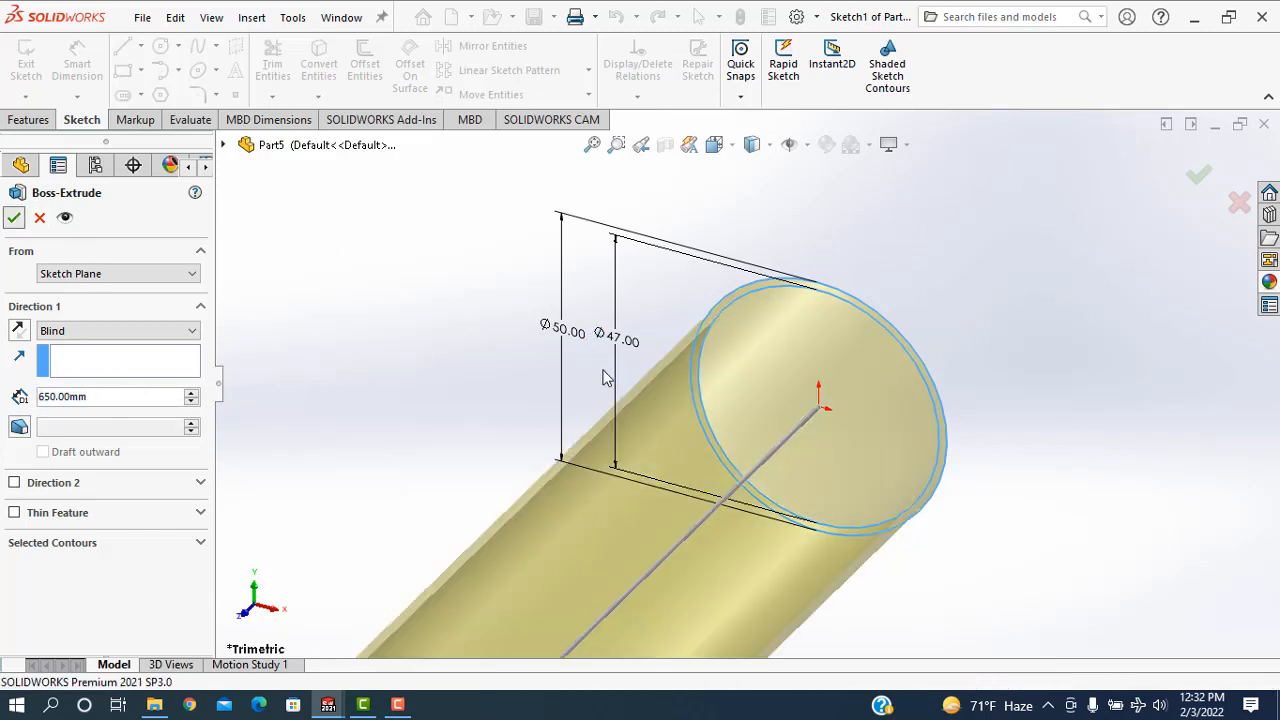
- Create a reference plane from the annular face at the tube's free end with an offset distance of 0
scroll(600, 374, up, 5)
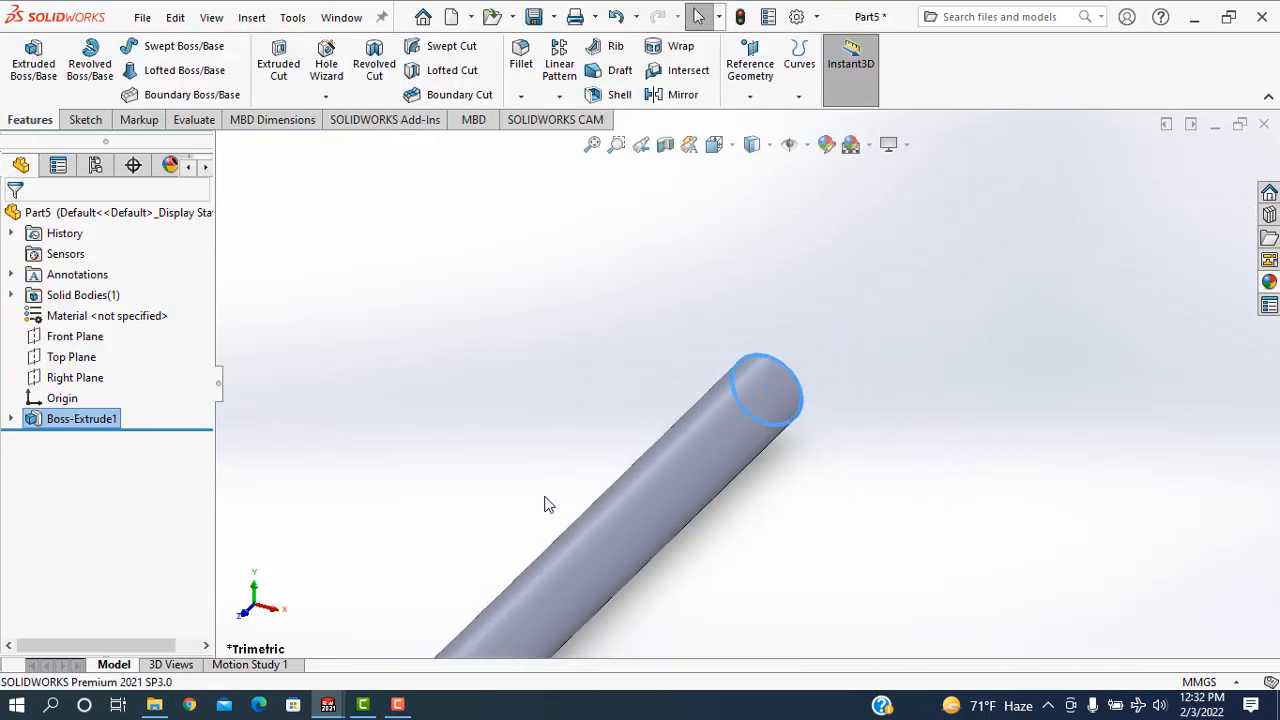
scroll(479, 612, up, 5)
scroll(561, 579, down, 4)
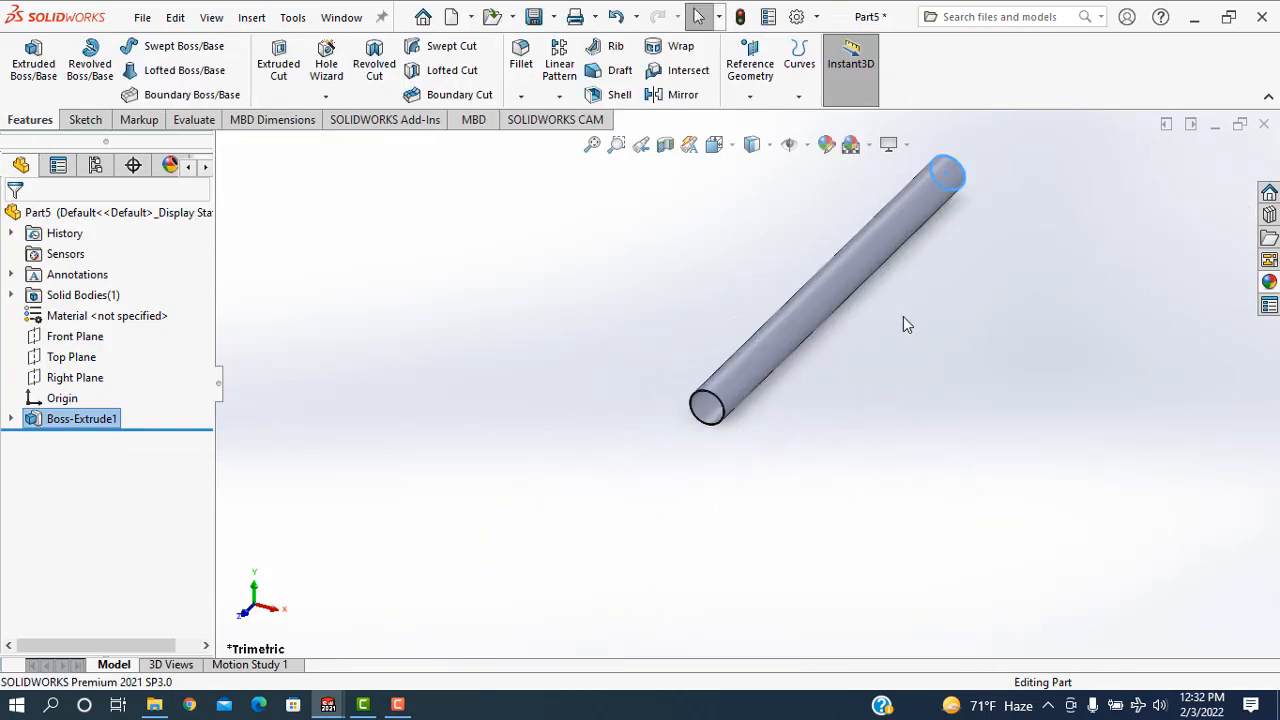
scroll(791, 395, down, 10)
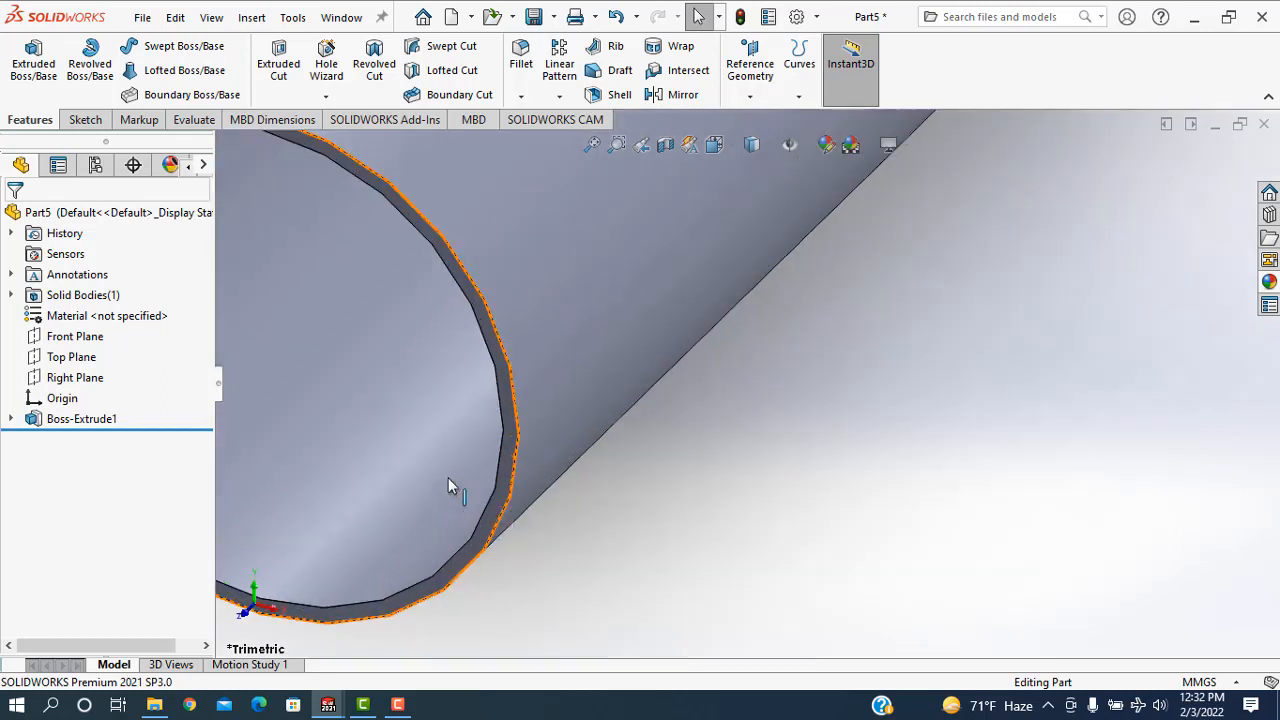
click(504, 488)
scroll(640, 518, up, 5)
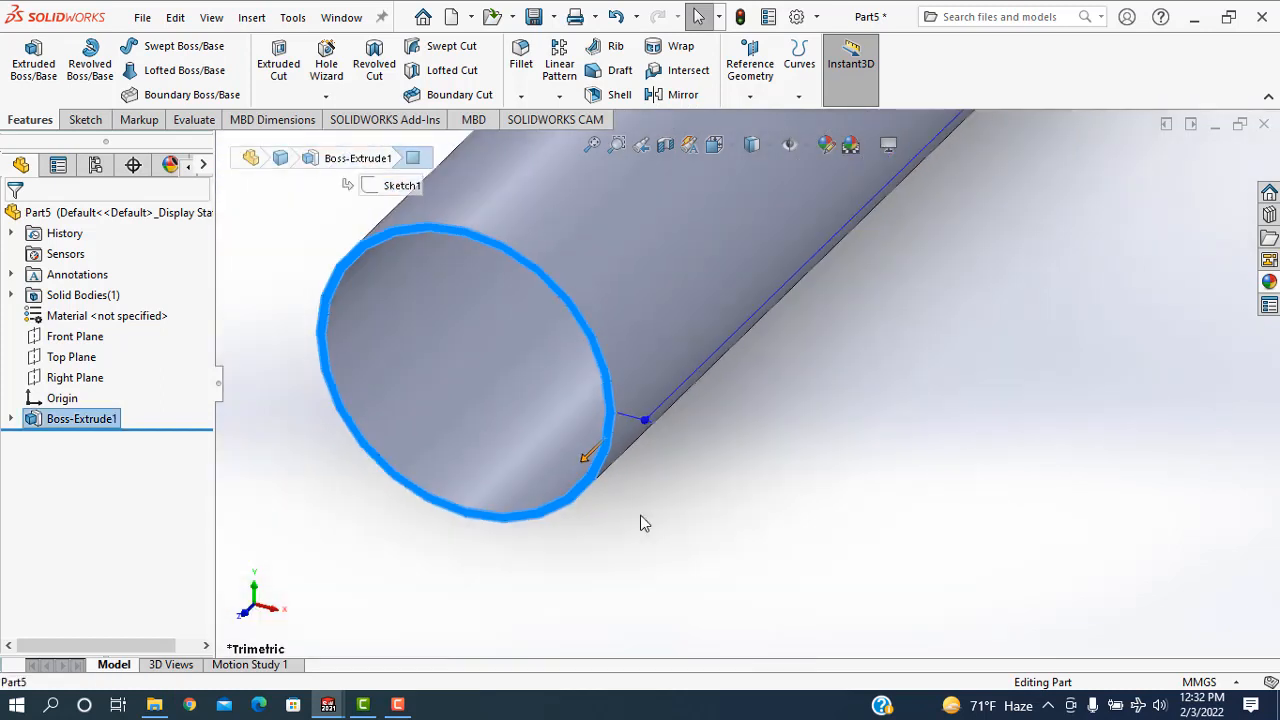
click(750, 97)
click(756, 121)
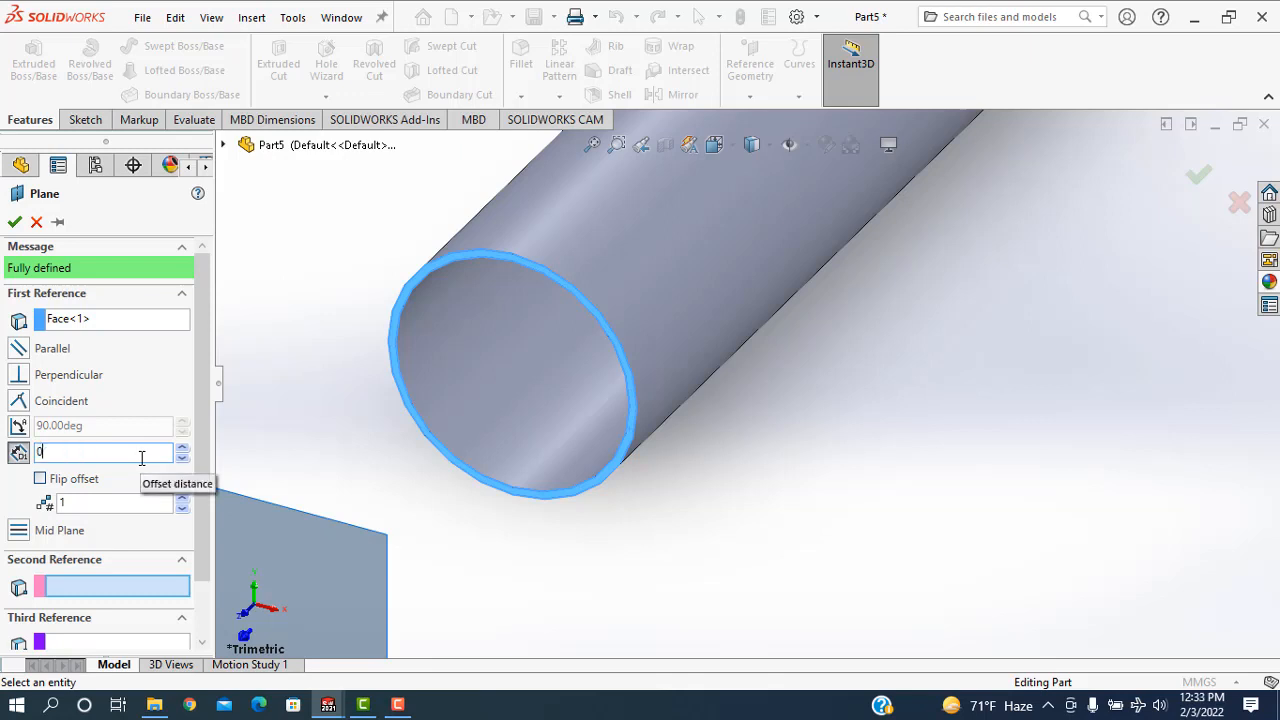
click(14, 221)
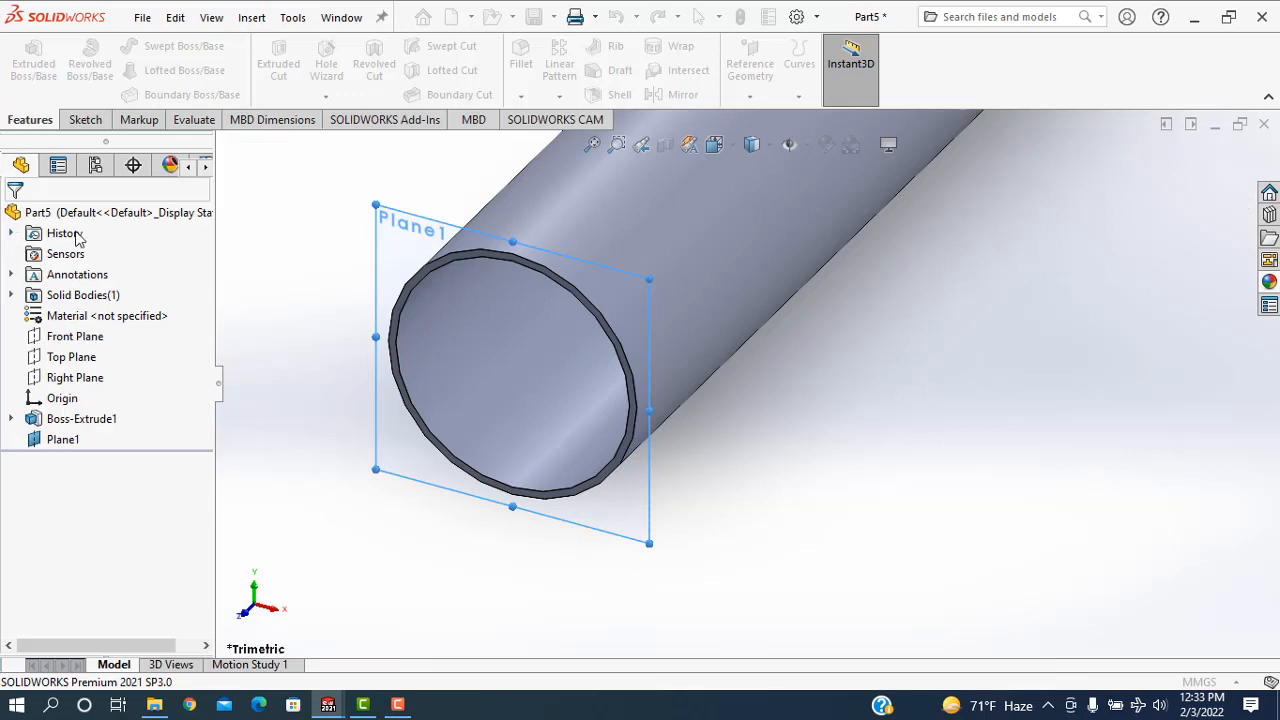
- Sketch on the new end plane and convert the tube's outer circular edge into a sketch circle
right_click(404, 256)
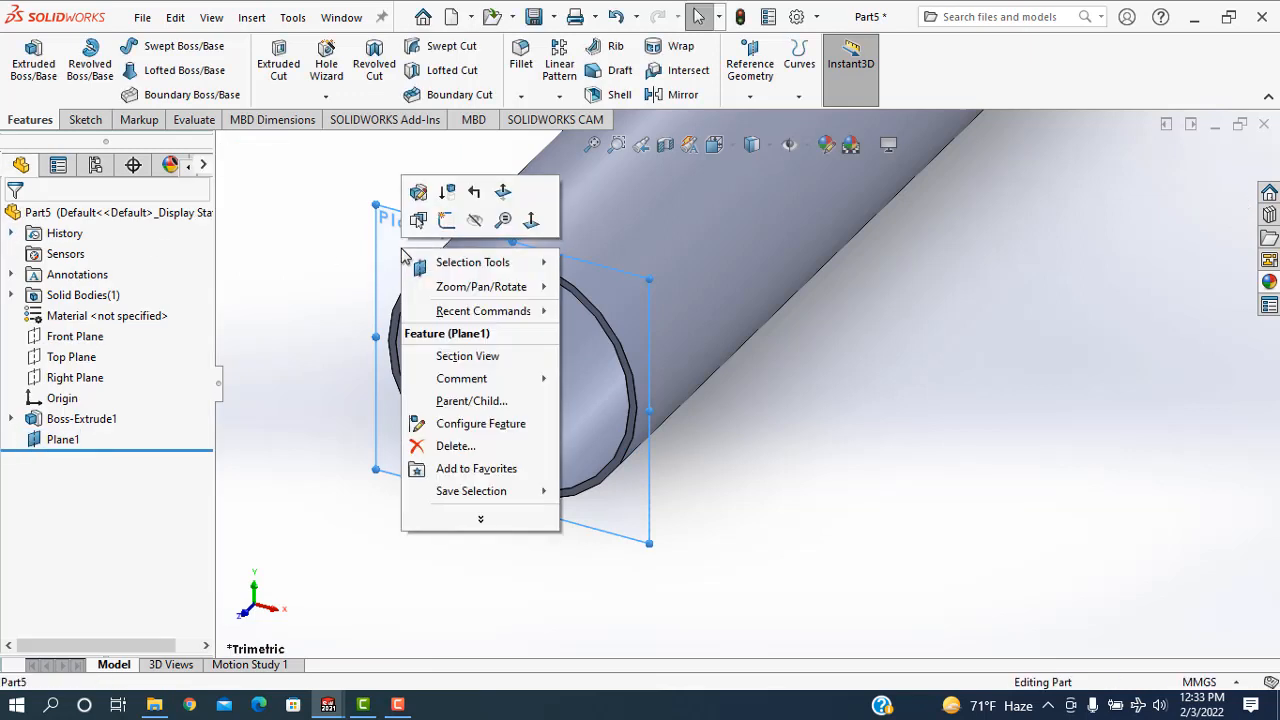
click(934, 368)
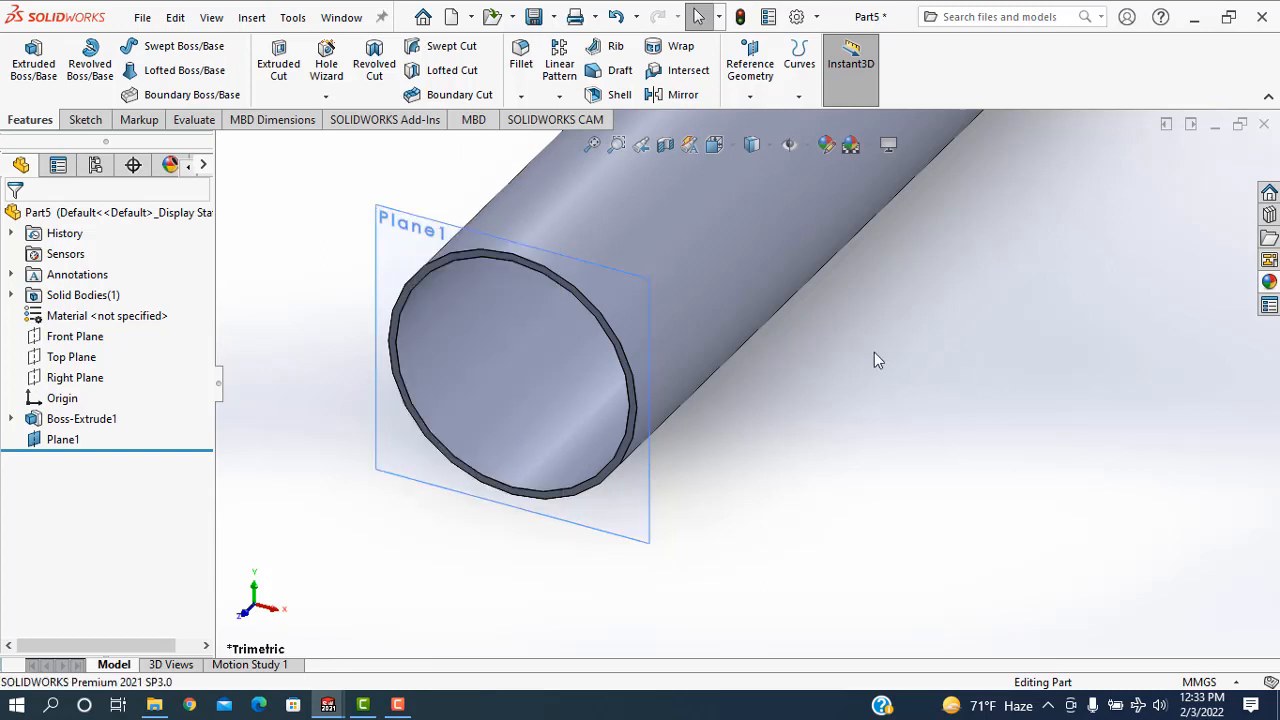
right_click(413, 237)
click(466, 199)
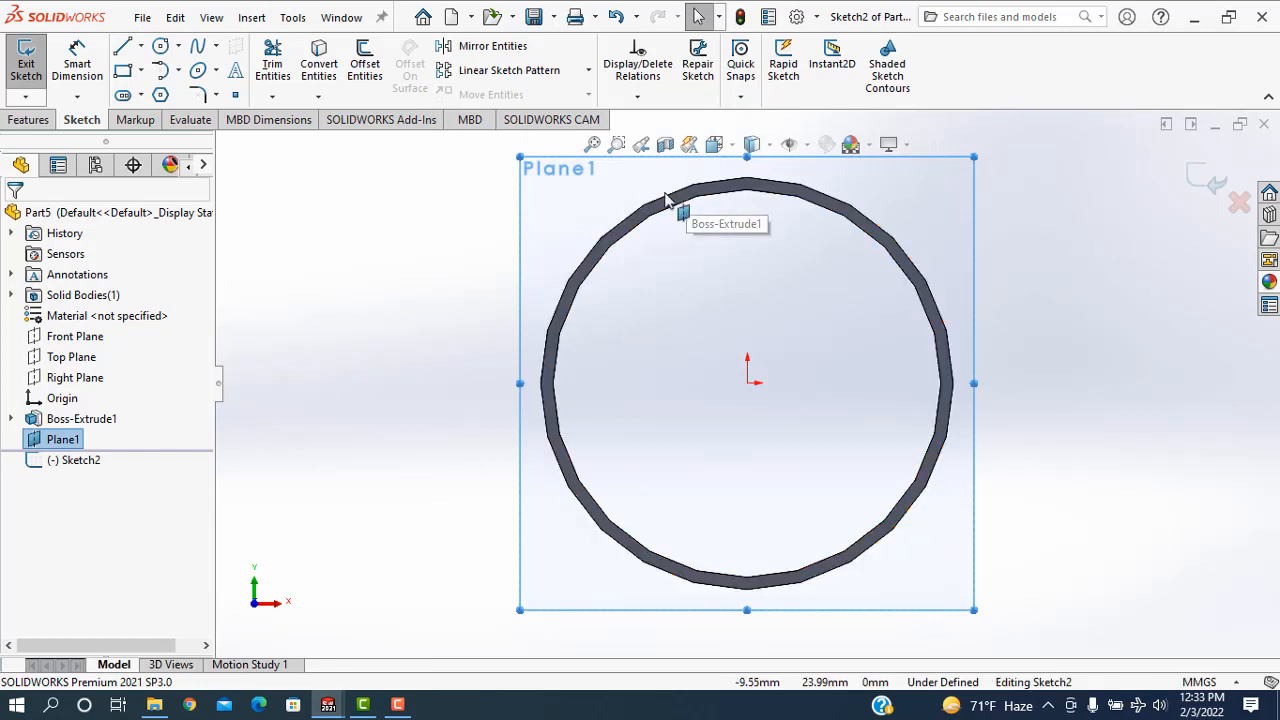
click(666, 198)
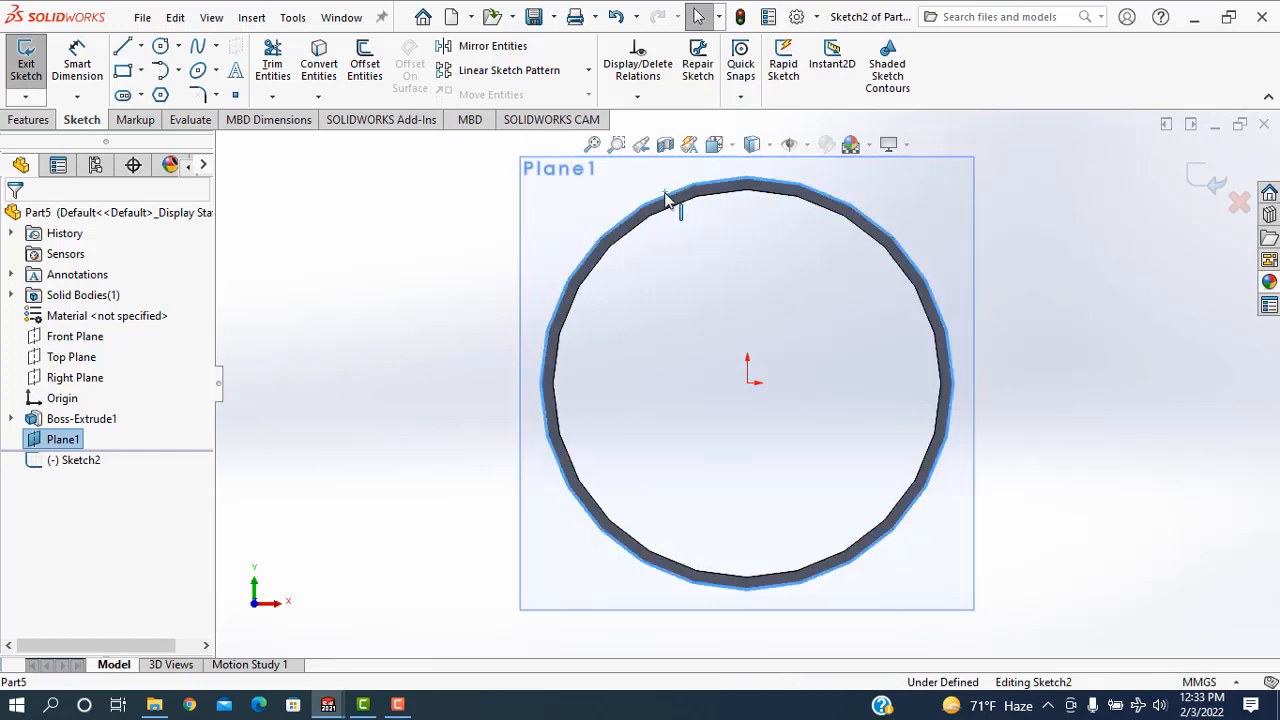
click(319, 62)
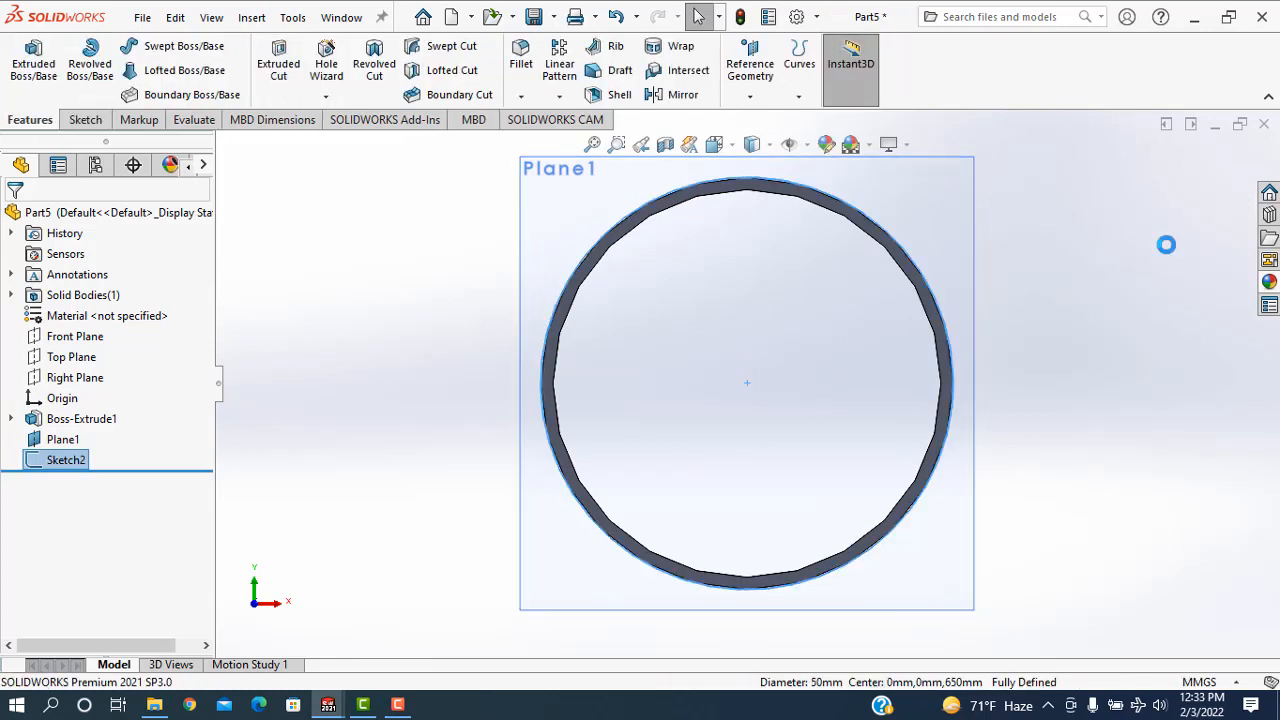
- Start a Helix/Spiral curve on the circle sketch at the tube's end, defined by pitch and revolution
click(798, 97)
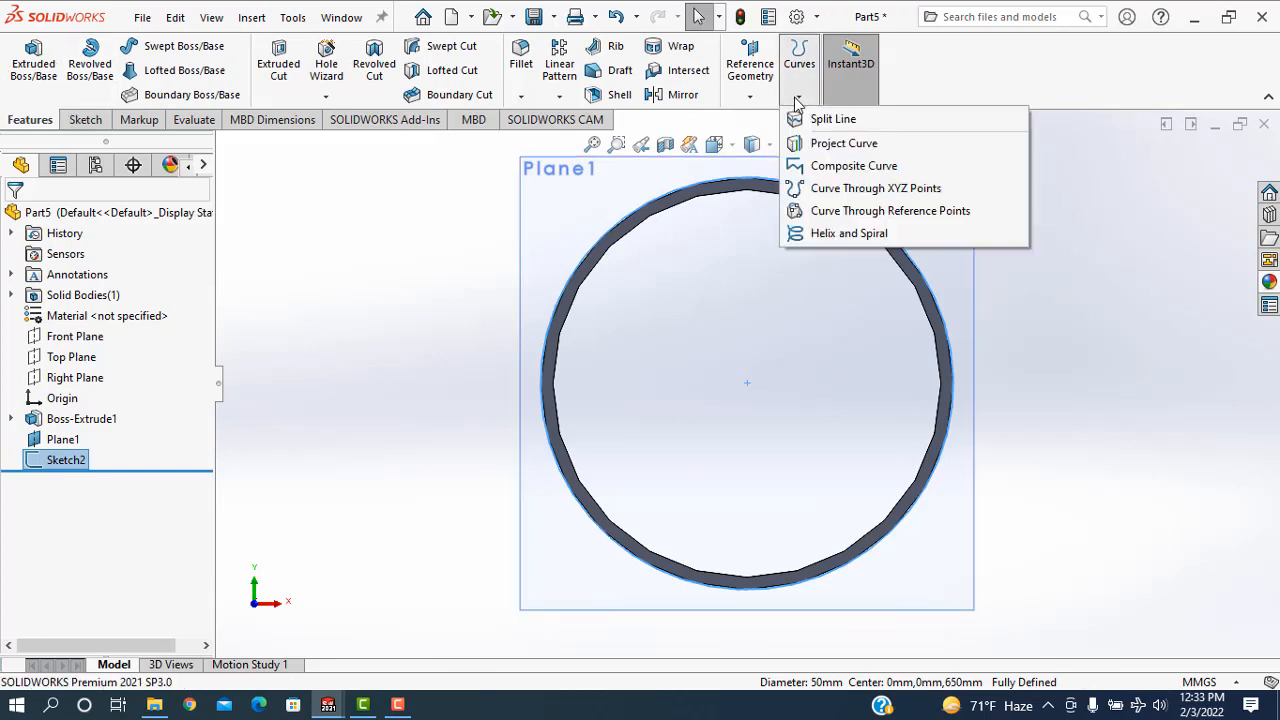
click(849, 234)
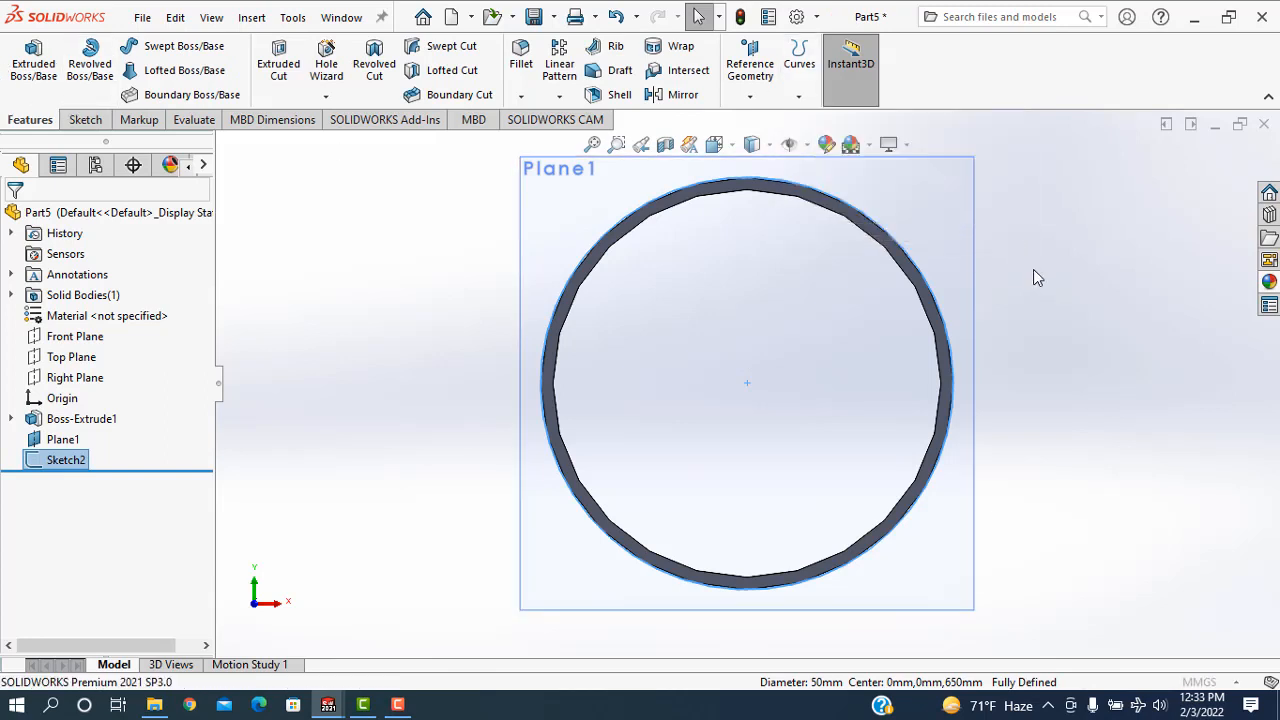
middle_drag(1004, 281, 935, 341)
scroll(937, 347, up, 5)
scroll(940, 353, up, 5)
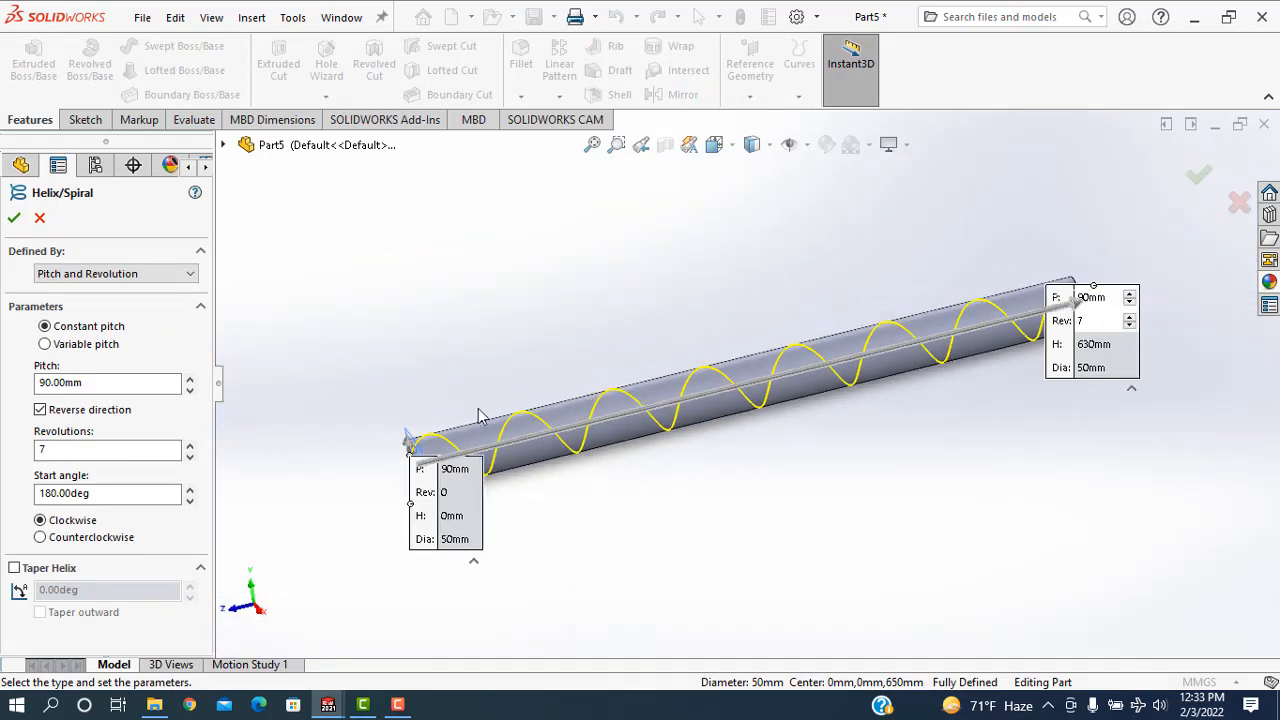
- Try the helix with a constant pitch of 100 mm and 6 revolutions
double_click(85, 384)
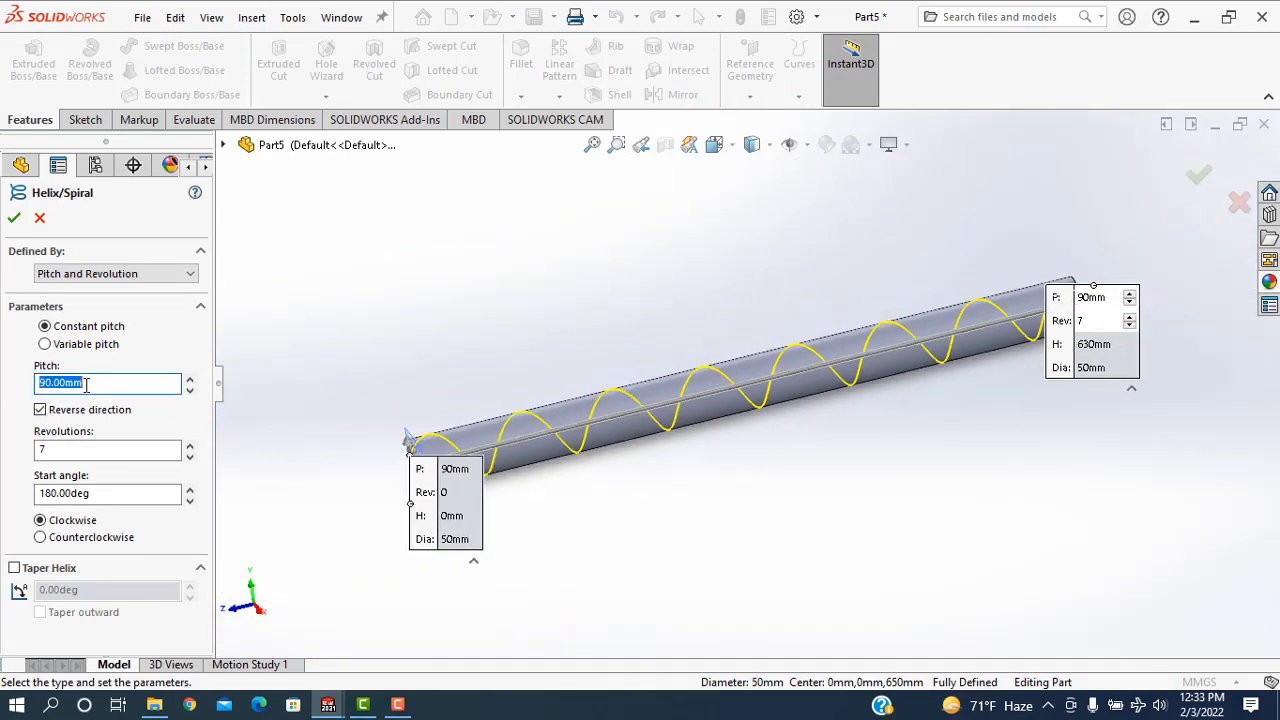
key(Return)
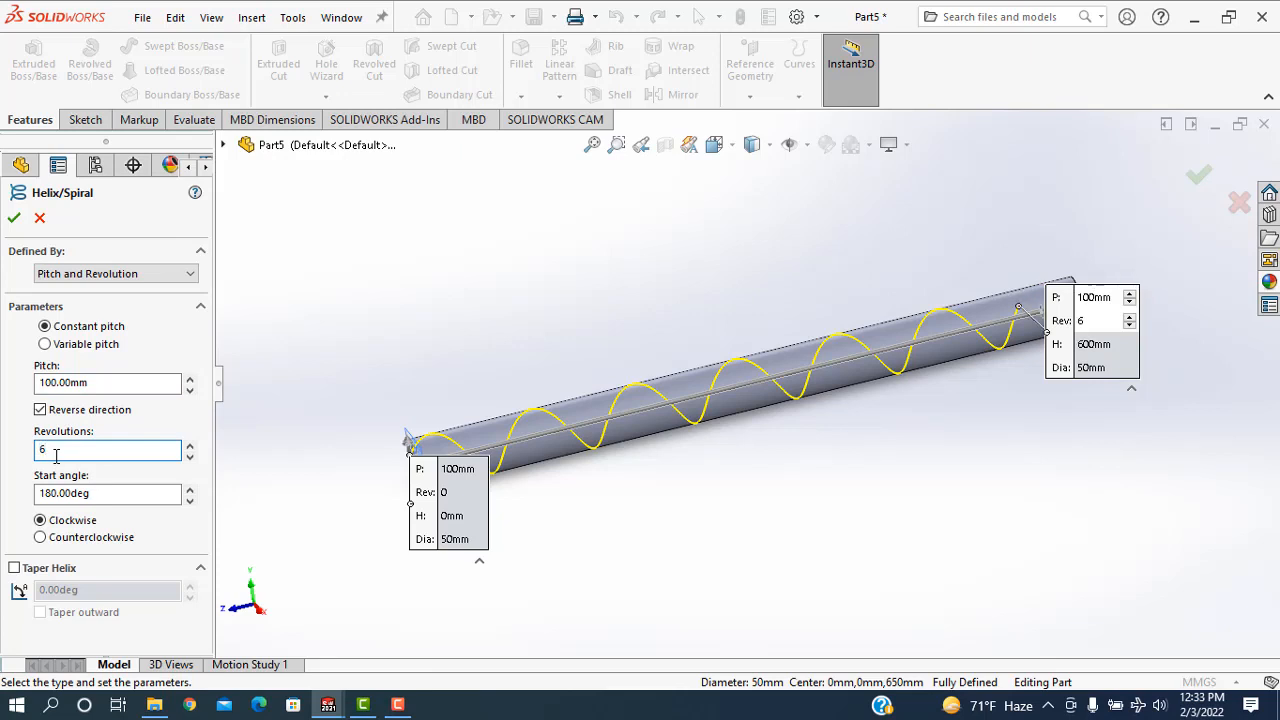
mouse_move(1231, 489)
middle_down()
mouse_move(1177, 549)
mouse_move(1245, 504)
middle_up()
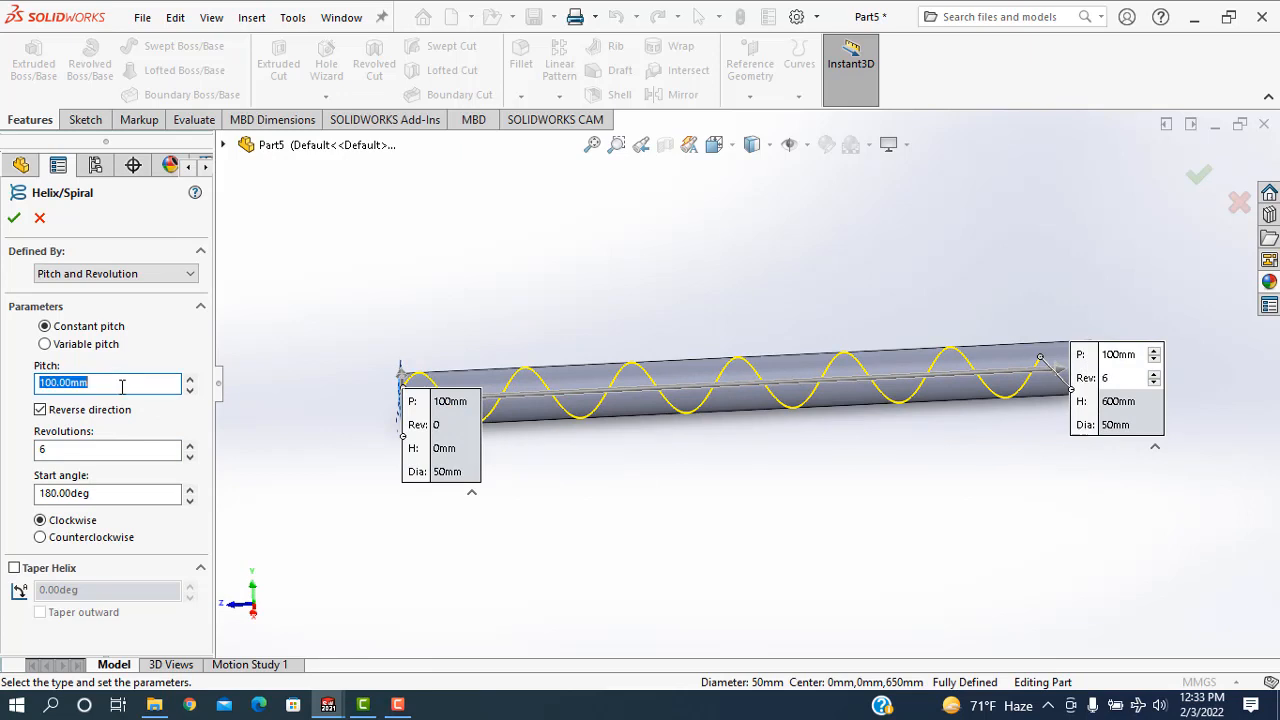
- Create the helix along the tube with a pitch of 90 mm and 7 revolutions, reversed, clockwise, starting at 180°
key(Return)
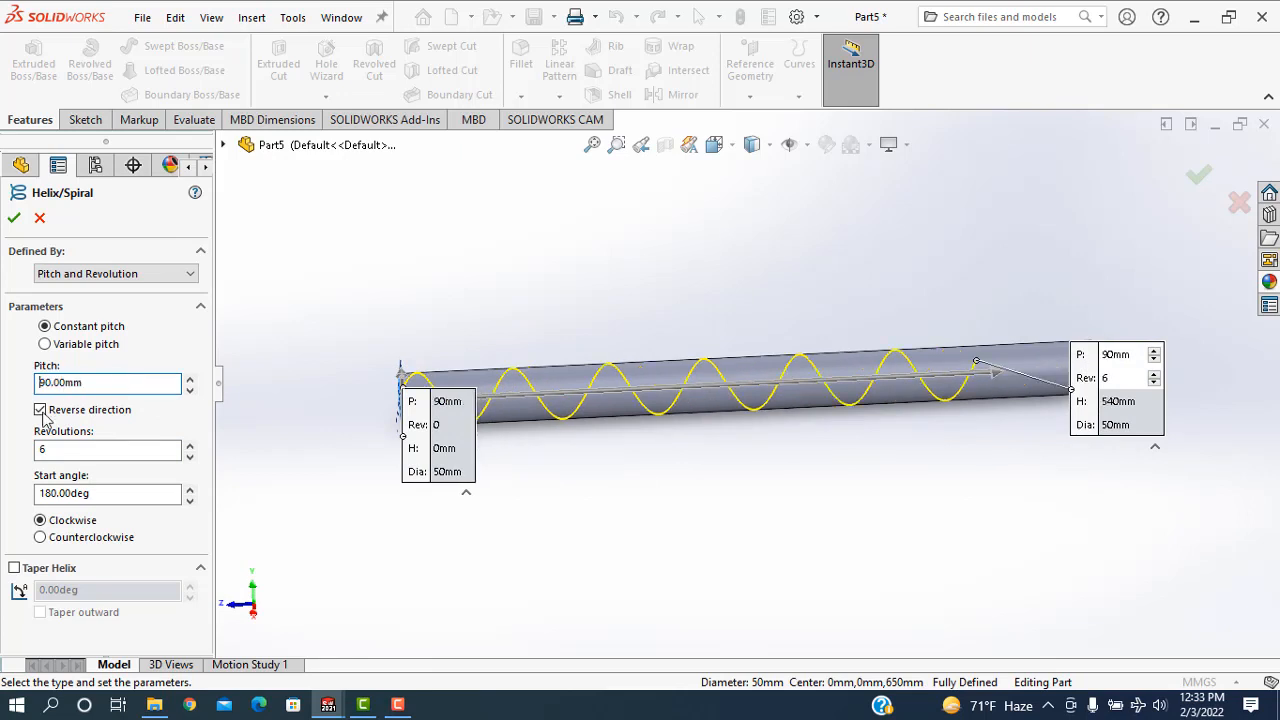
double_click(84, 449)
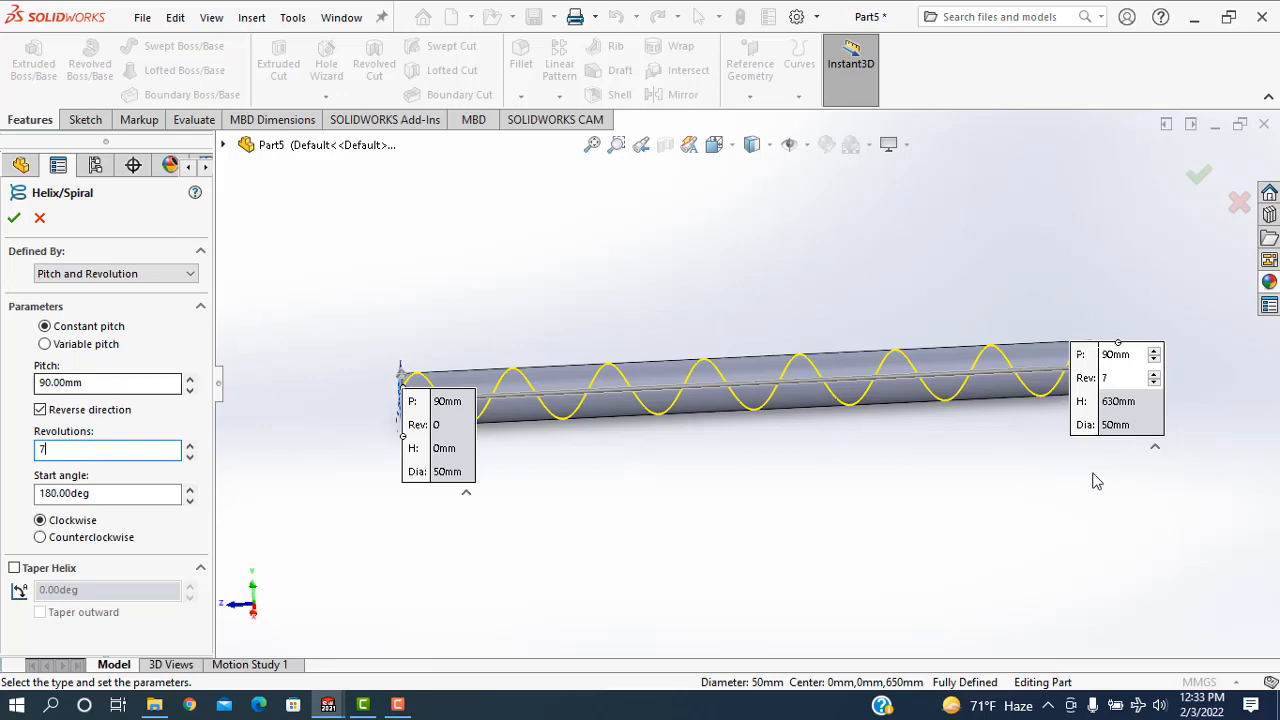
mouse_move(1118, 509)
middle_down()
mouse_move(1109, 551)
mouse_move(1135, 511)
middle_up()
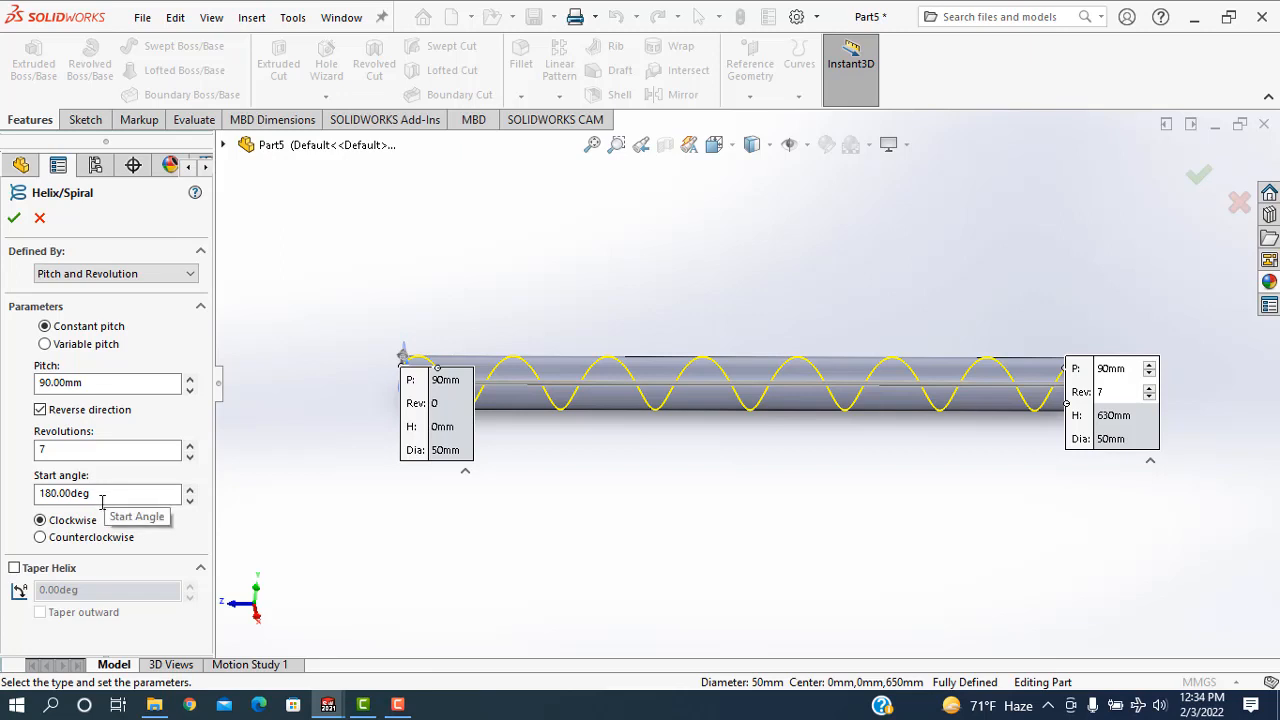
click(15, 222)
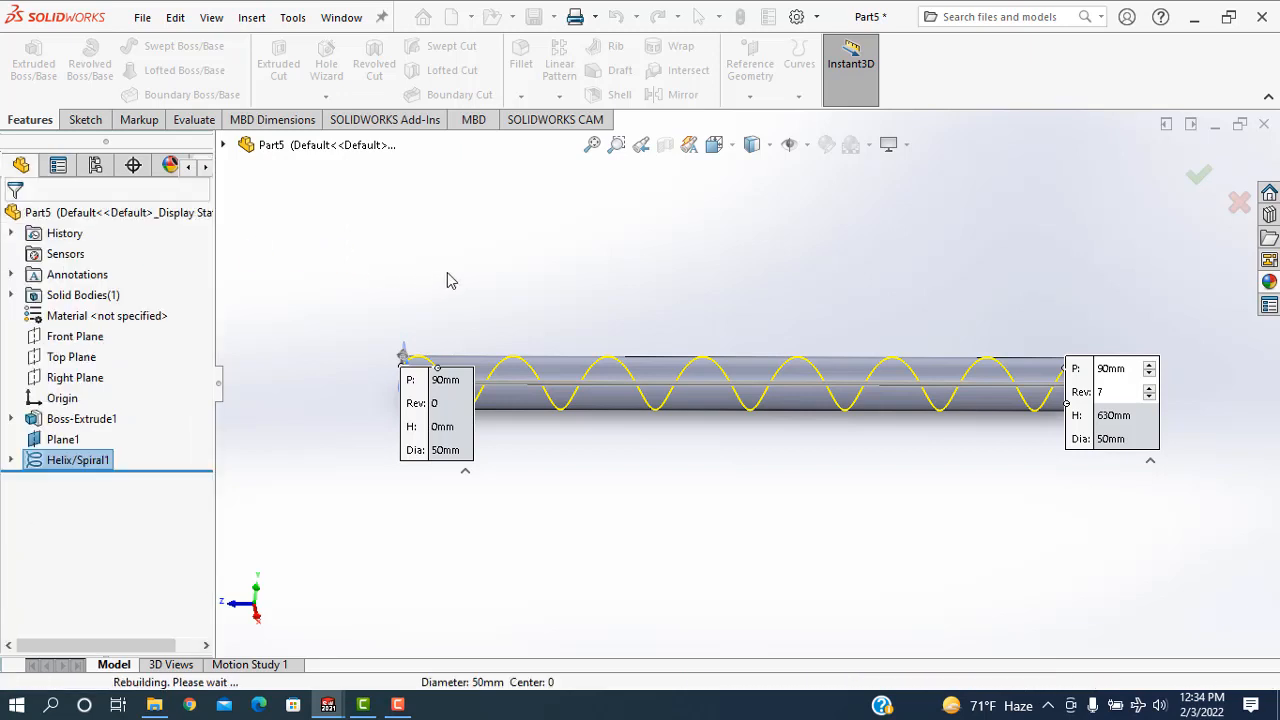
- Hide the reference plane at the tube's end
click(340, 511)
middle_drag(431, 526, 660, 430)
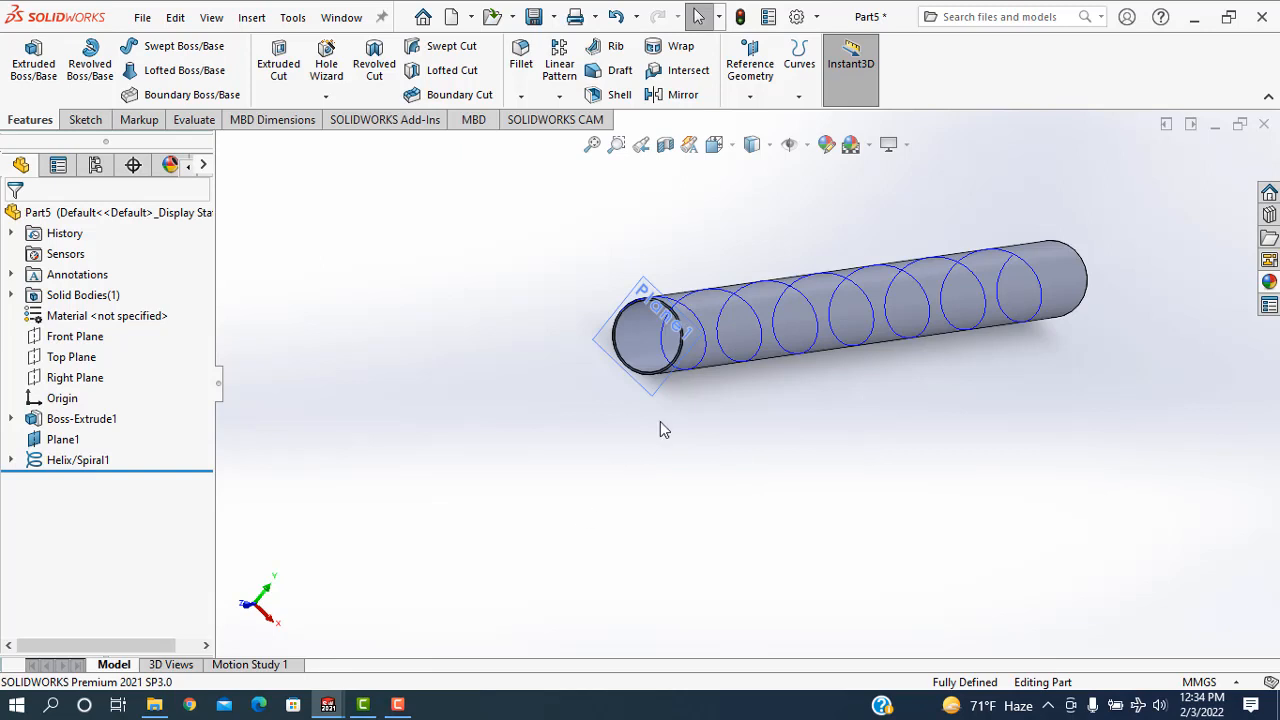
right_click(603, 343)
click(671, 306)
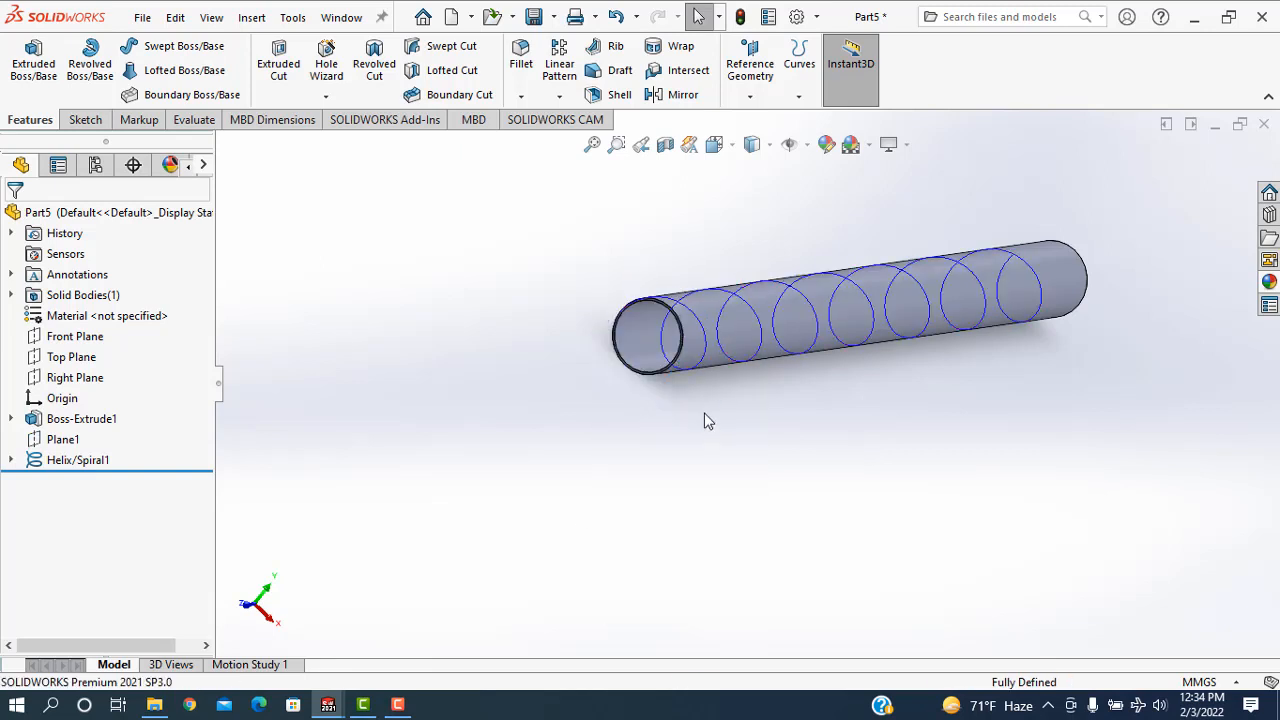
- Create a reference plane coincident with the helix's start point and perpendicular to the helix curve
middle_drag(643, 329, 770, 420)
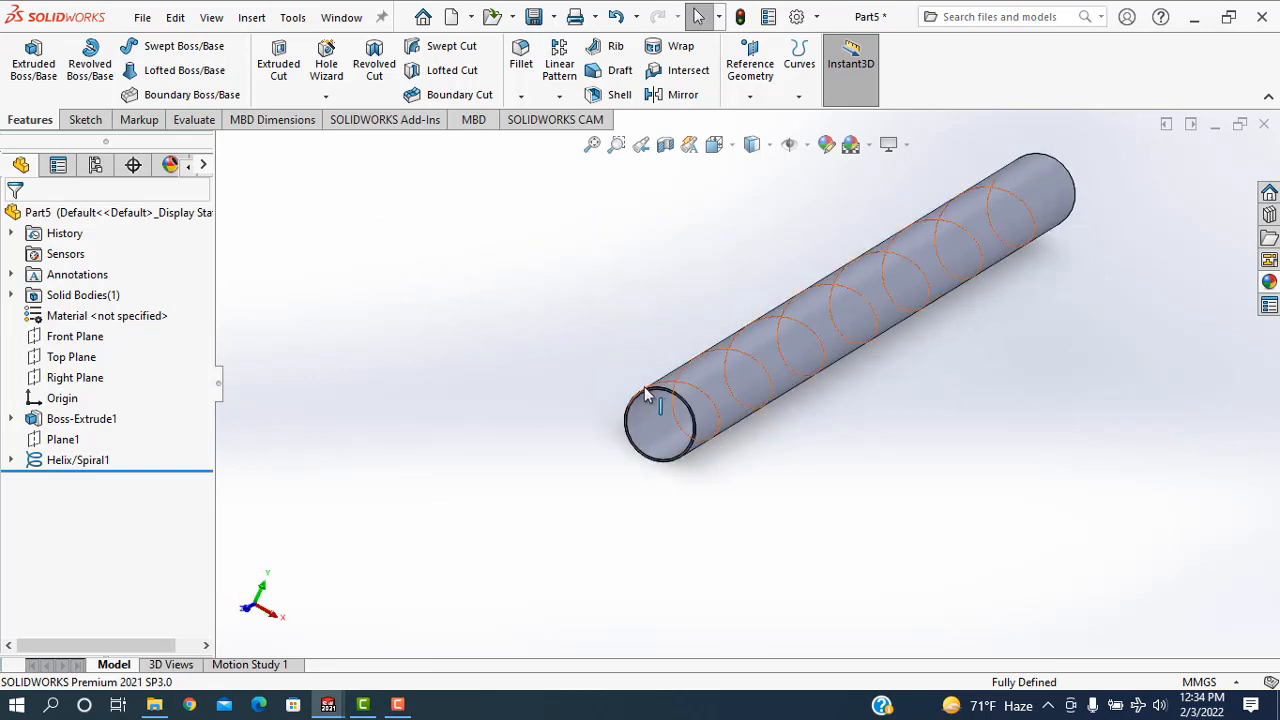
middle_drag(591, 351, 475, 461)
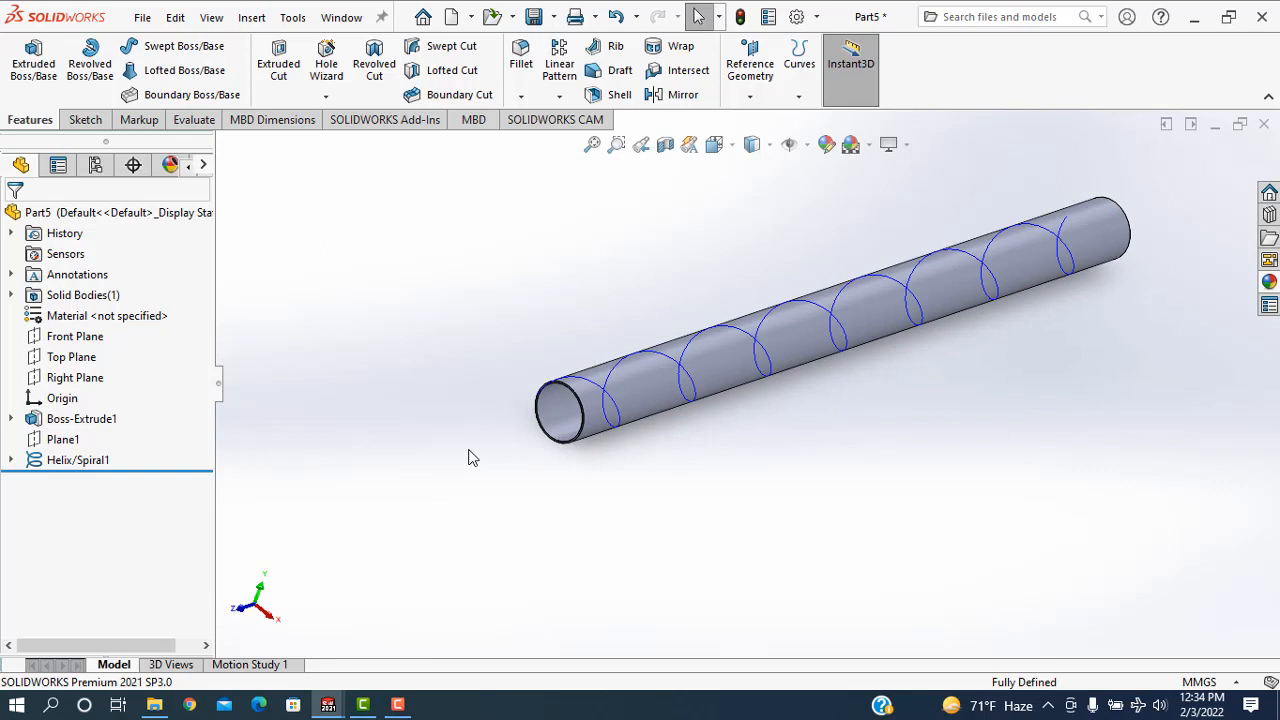
key(ctrl+7)
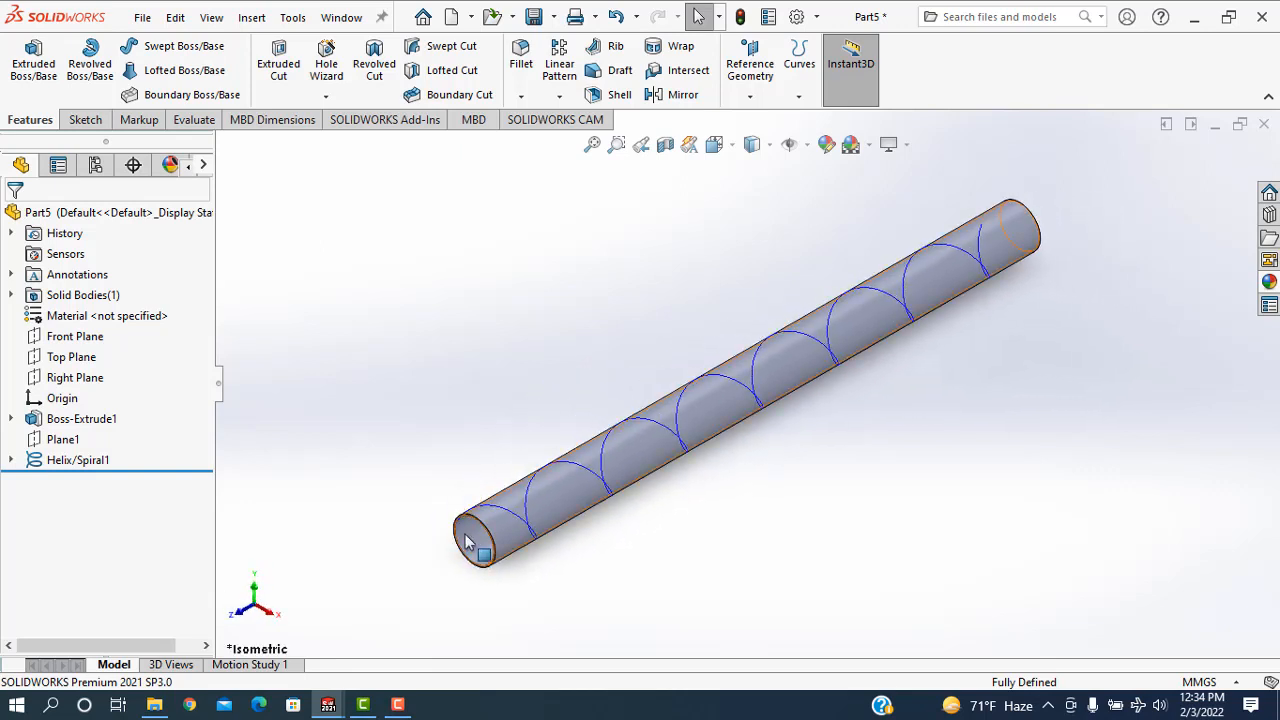
click(748, 98)
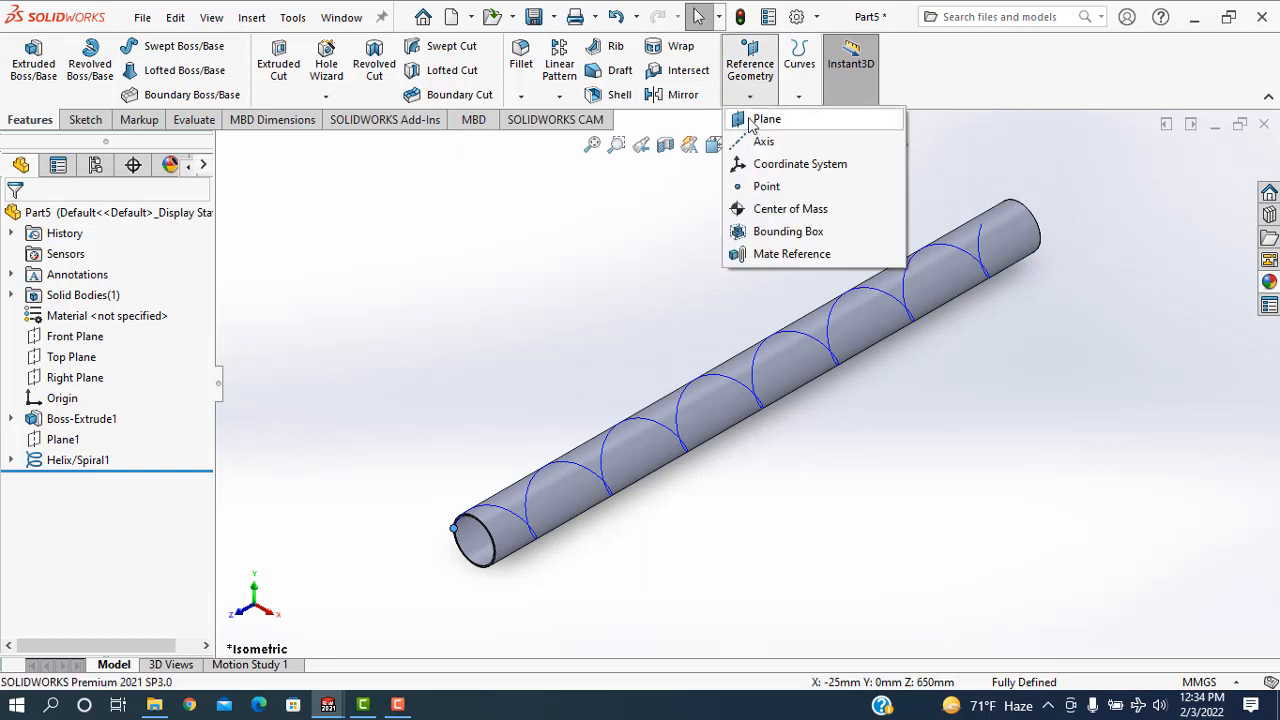
click(752, 118)
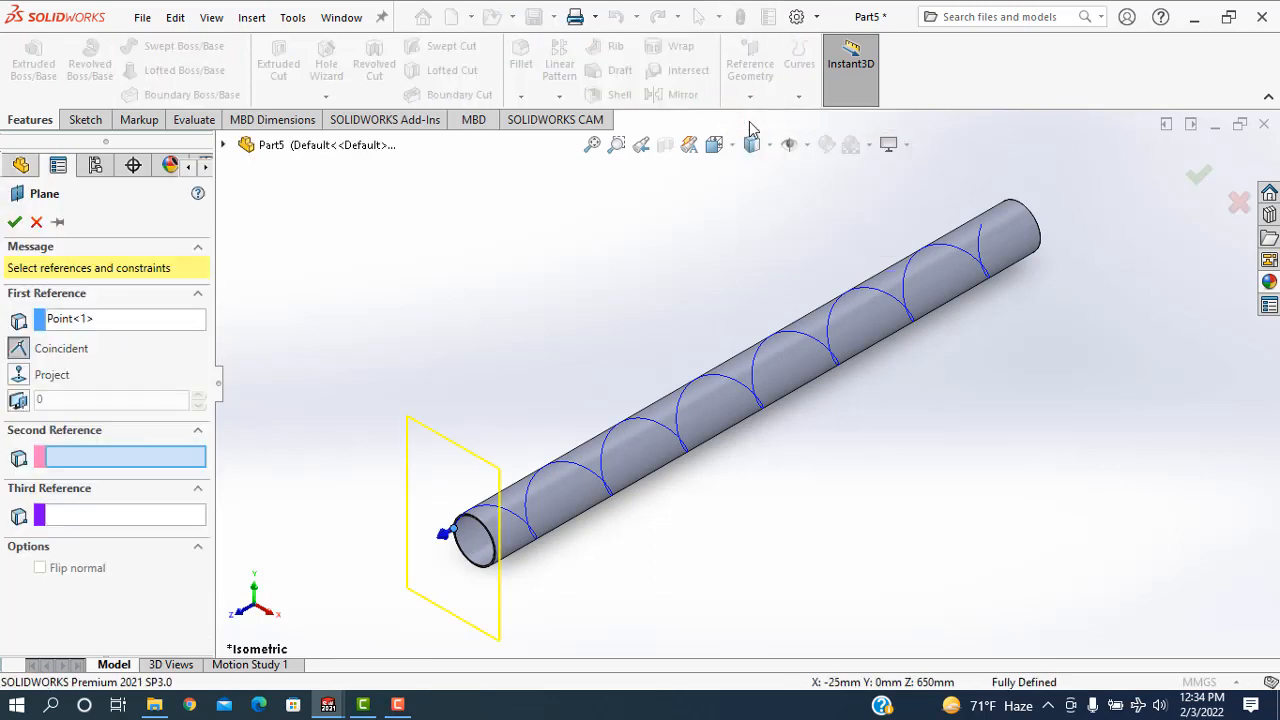
click(597, 483)
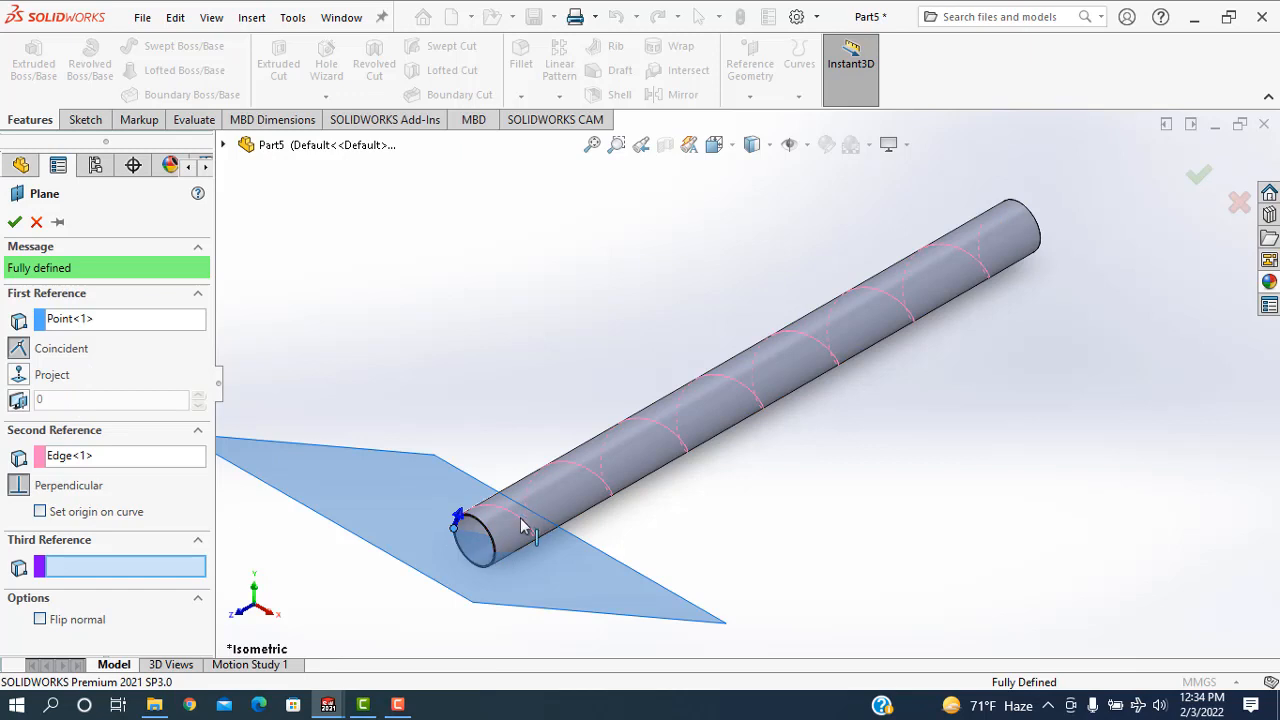
click(15, 222)
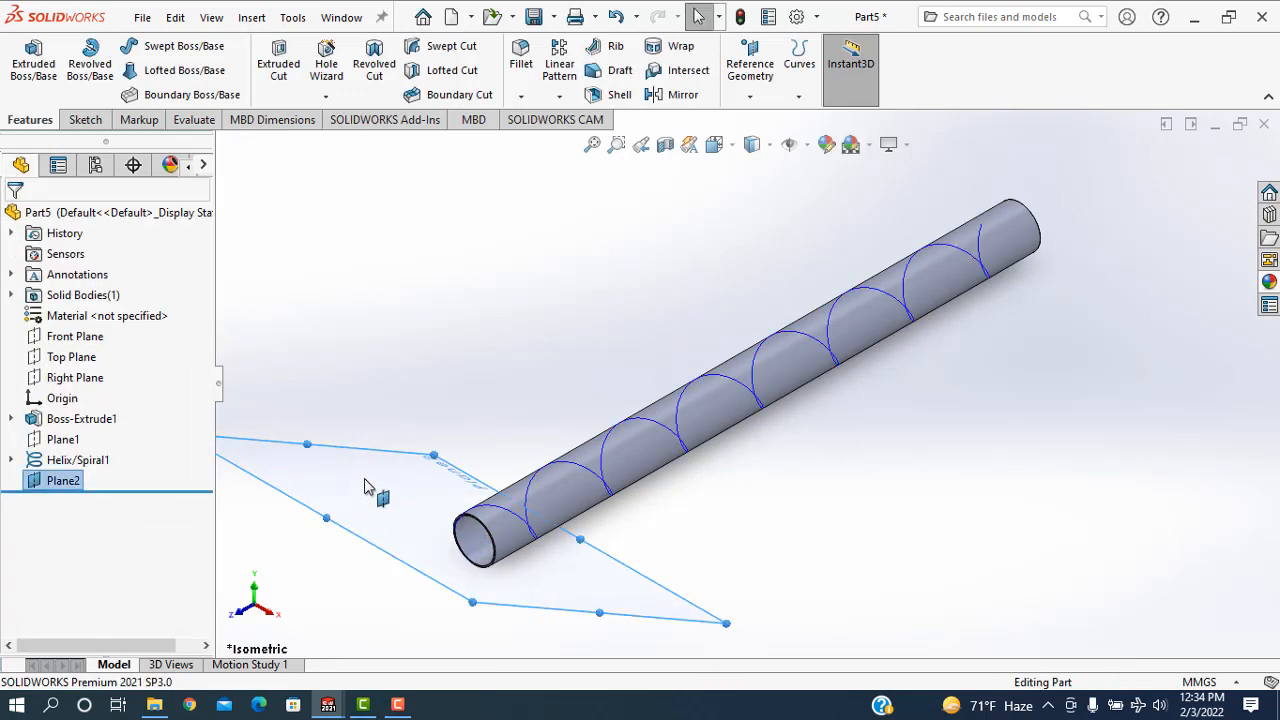
- Sketch a corner rectangle about 538 mm by 31 mm on the new plane, extending outward from the helix's start point
right_click(366, 445)
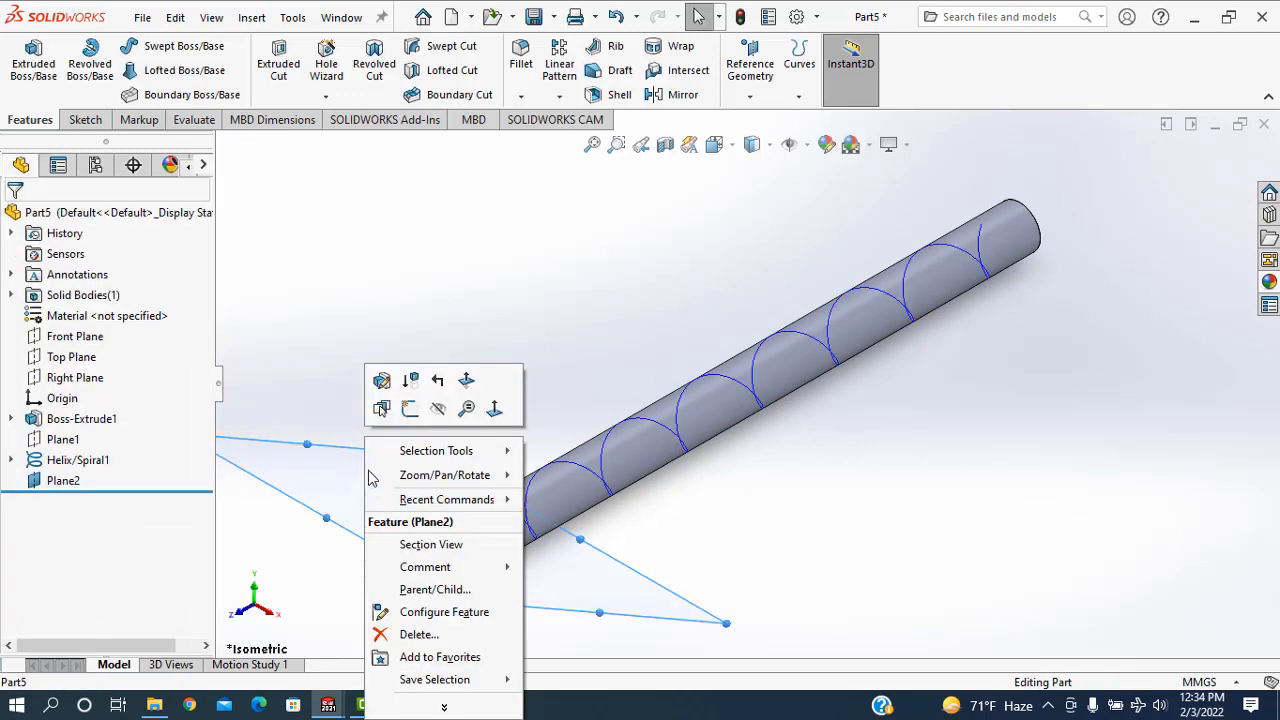
click(410, 409)
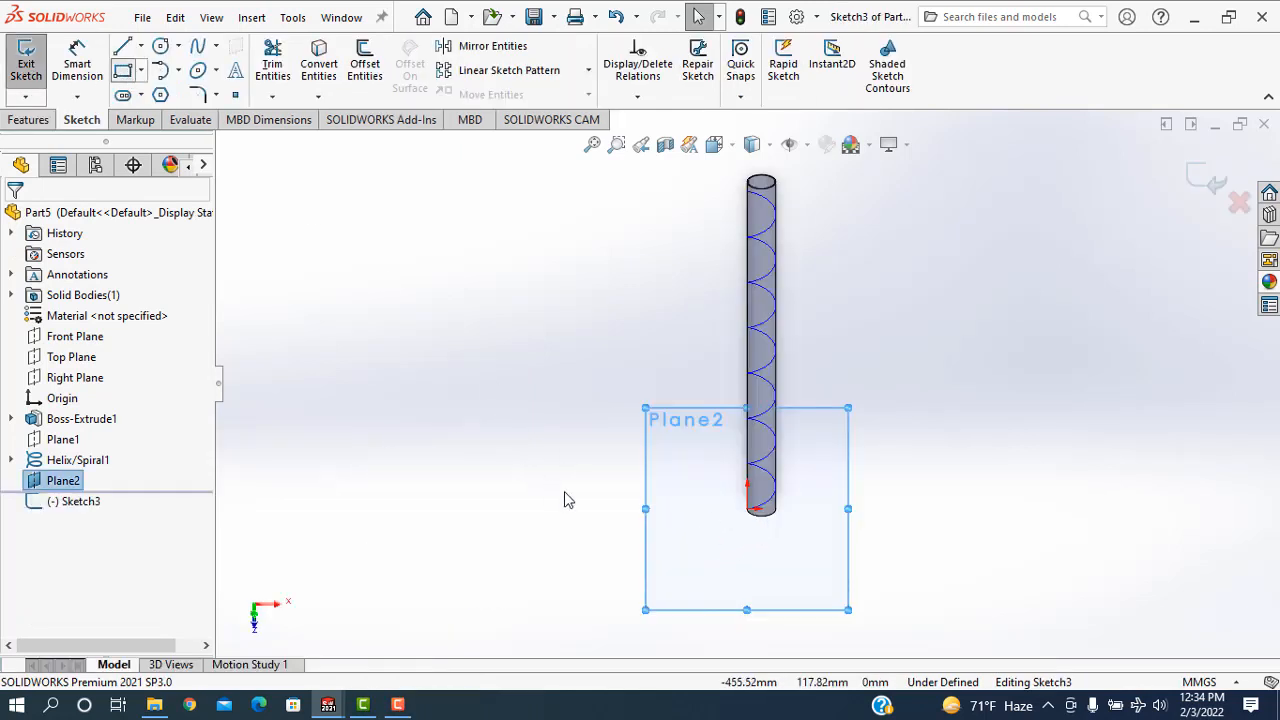
click(750, 510)
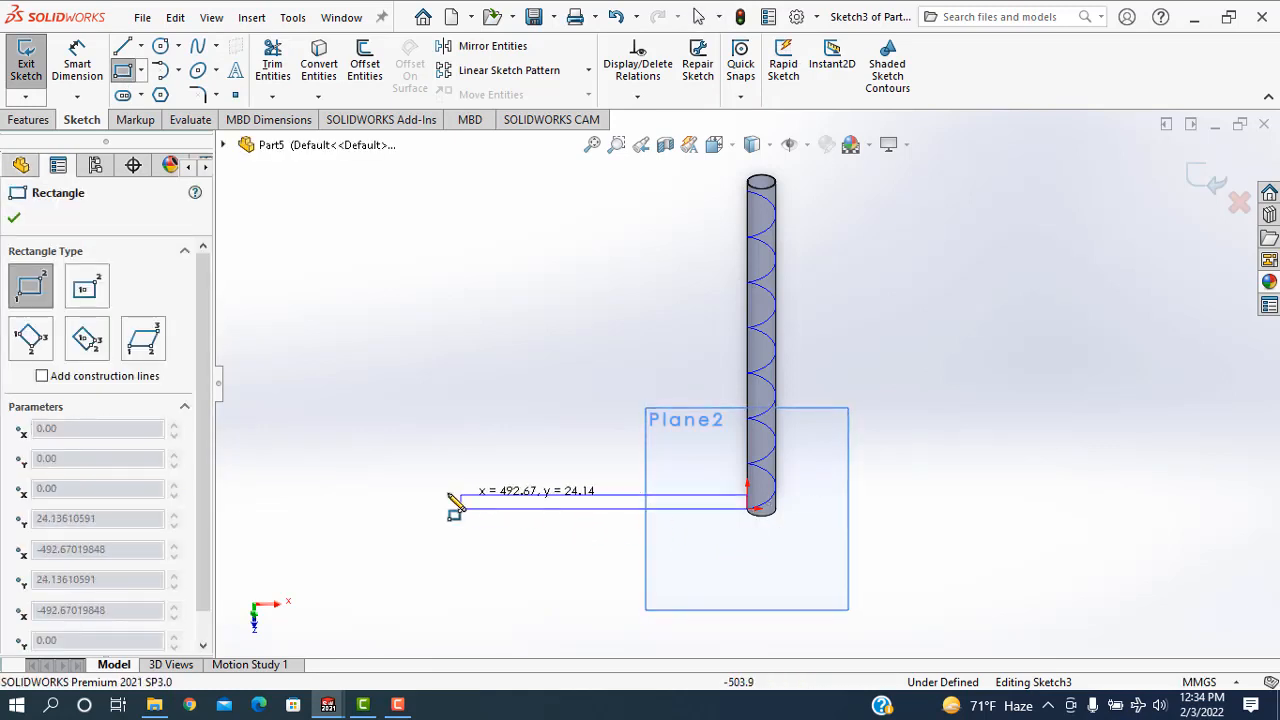
click(434, 492)
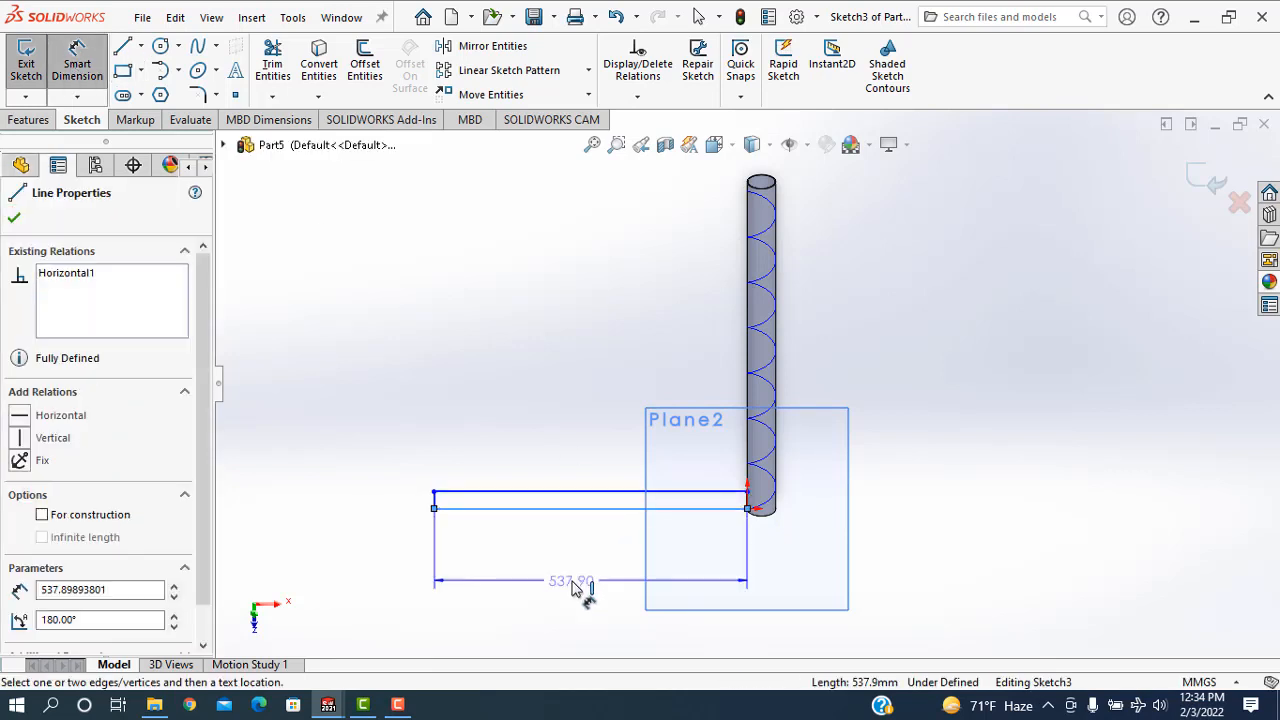
- Dimension the rectangle's length as 40 mm and its height as 1.5 mm
click(572, 589)
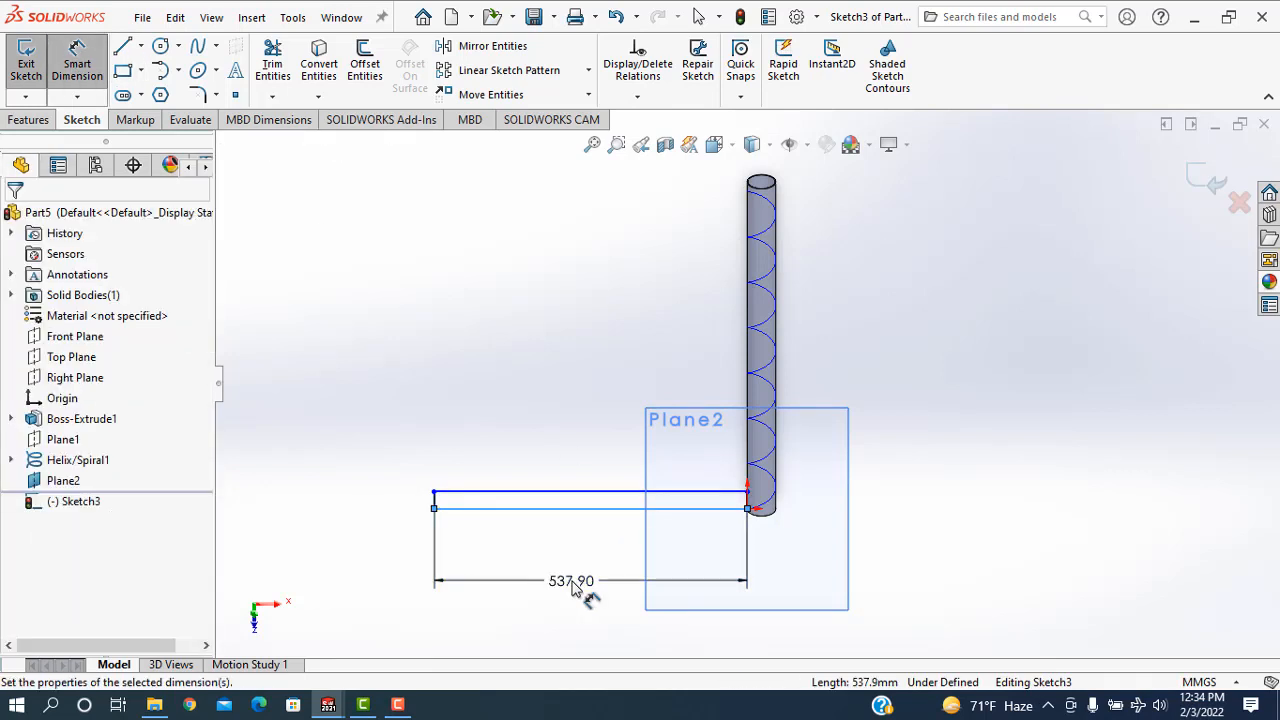
text(40)
key(Return)
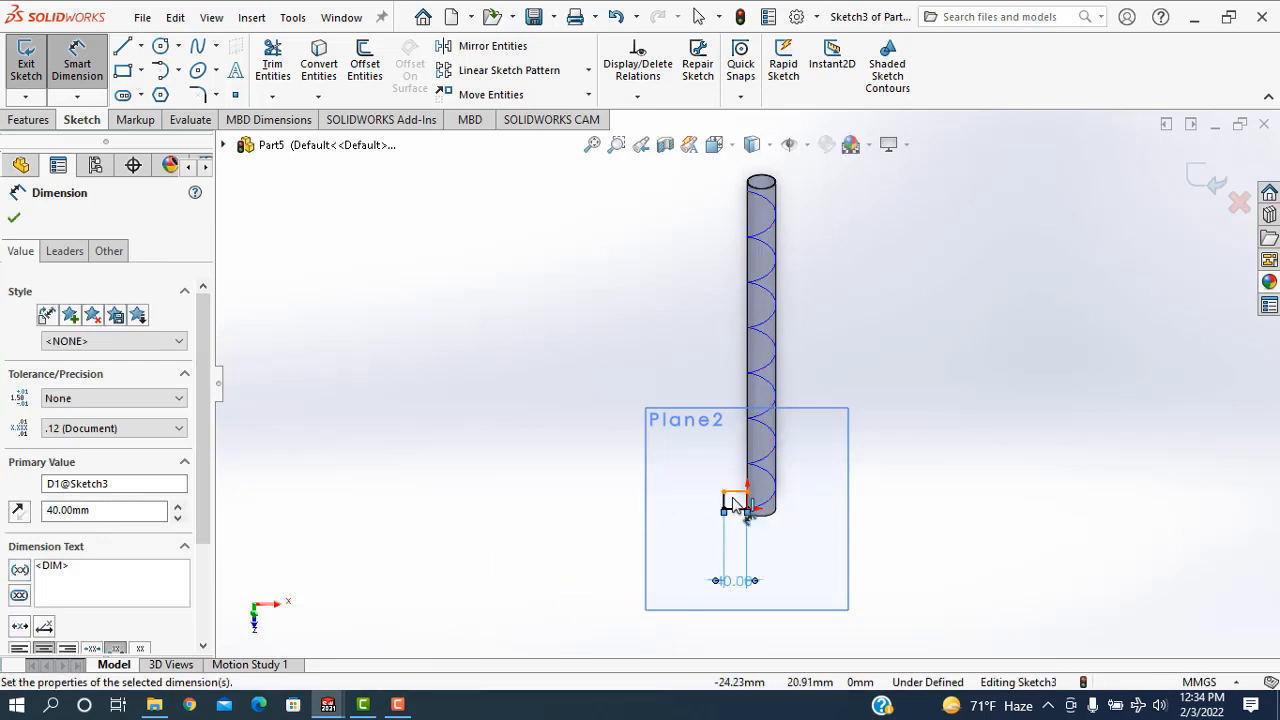
click(725, 502)
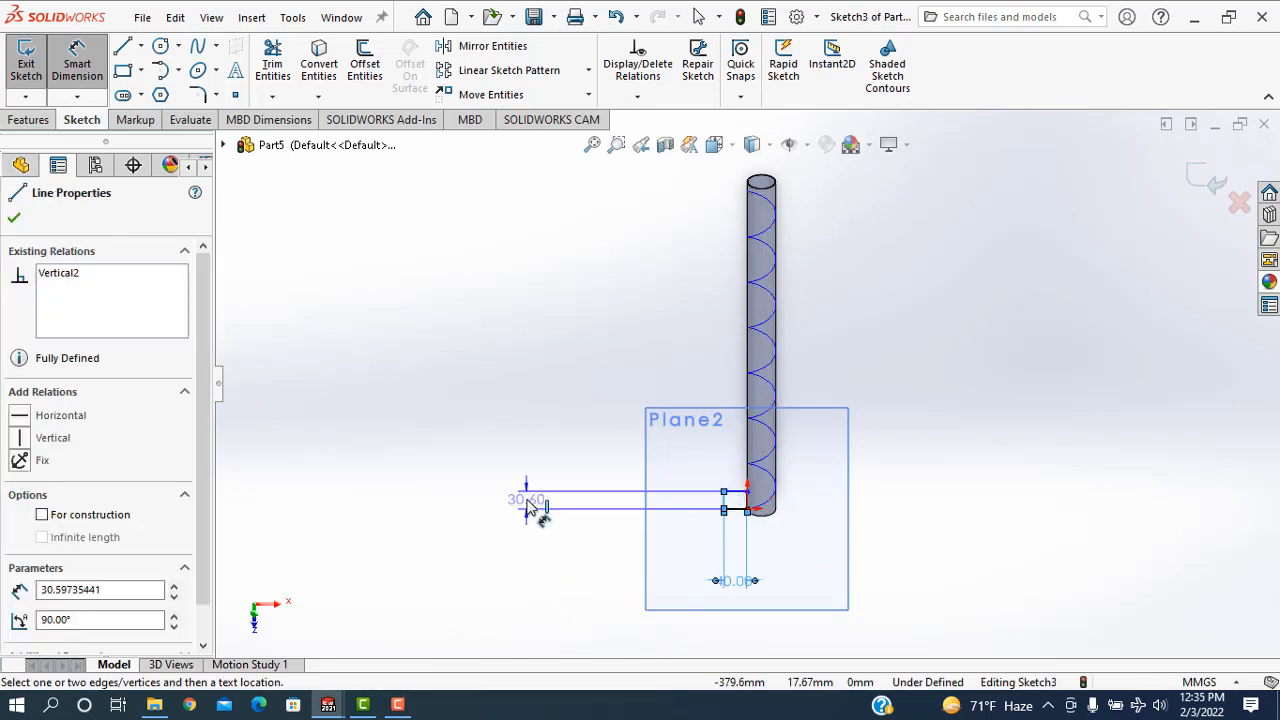
click(530, 508)
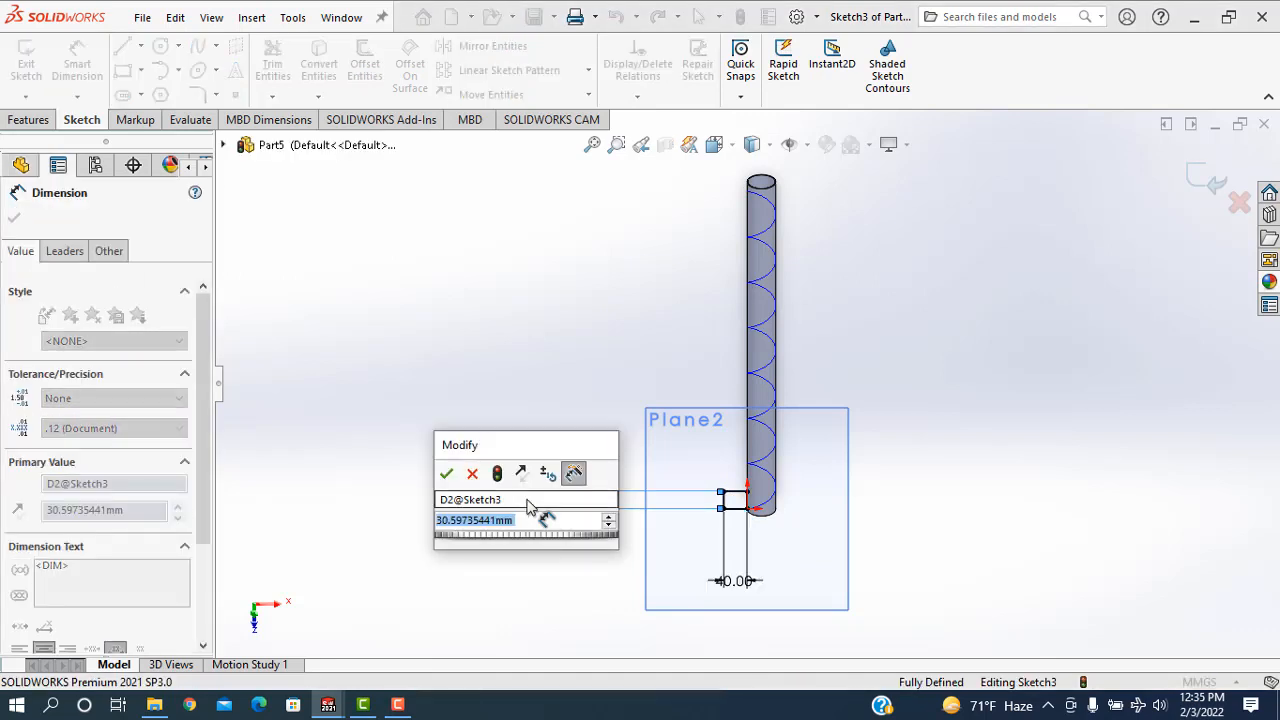
text(30)
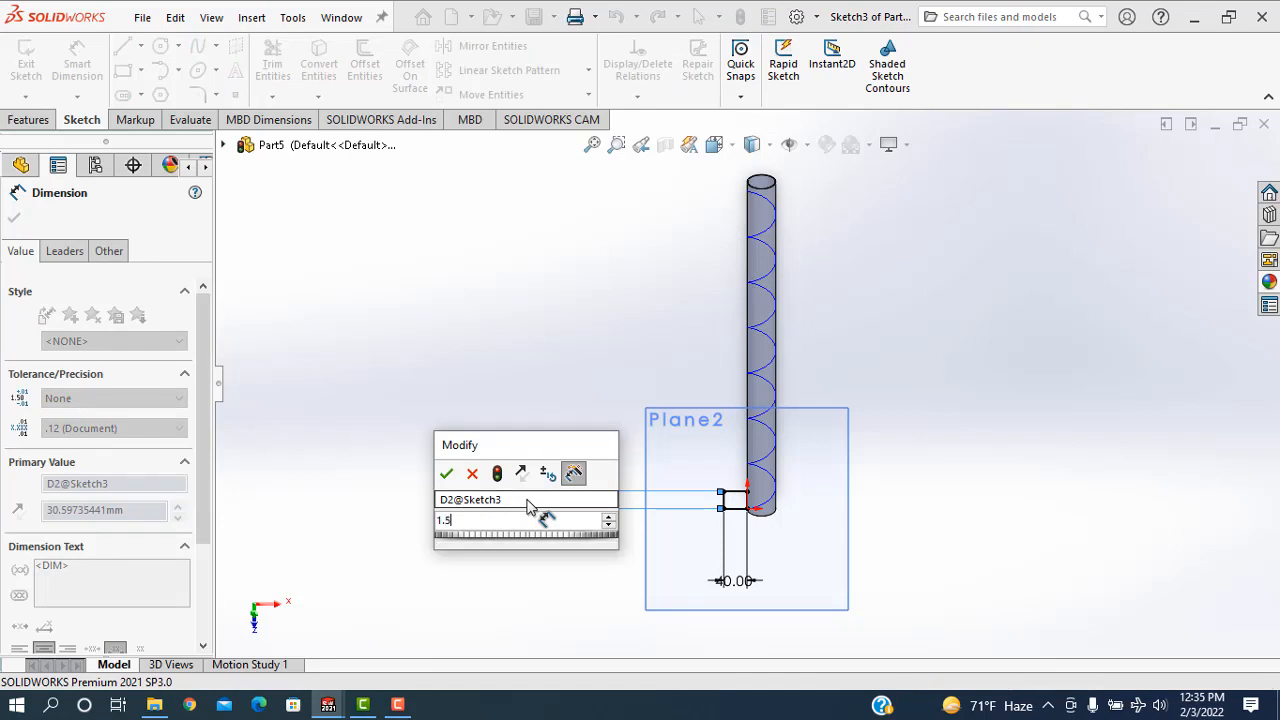
key(Return)
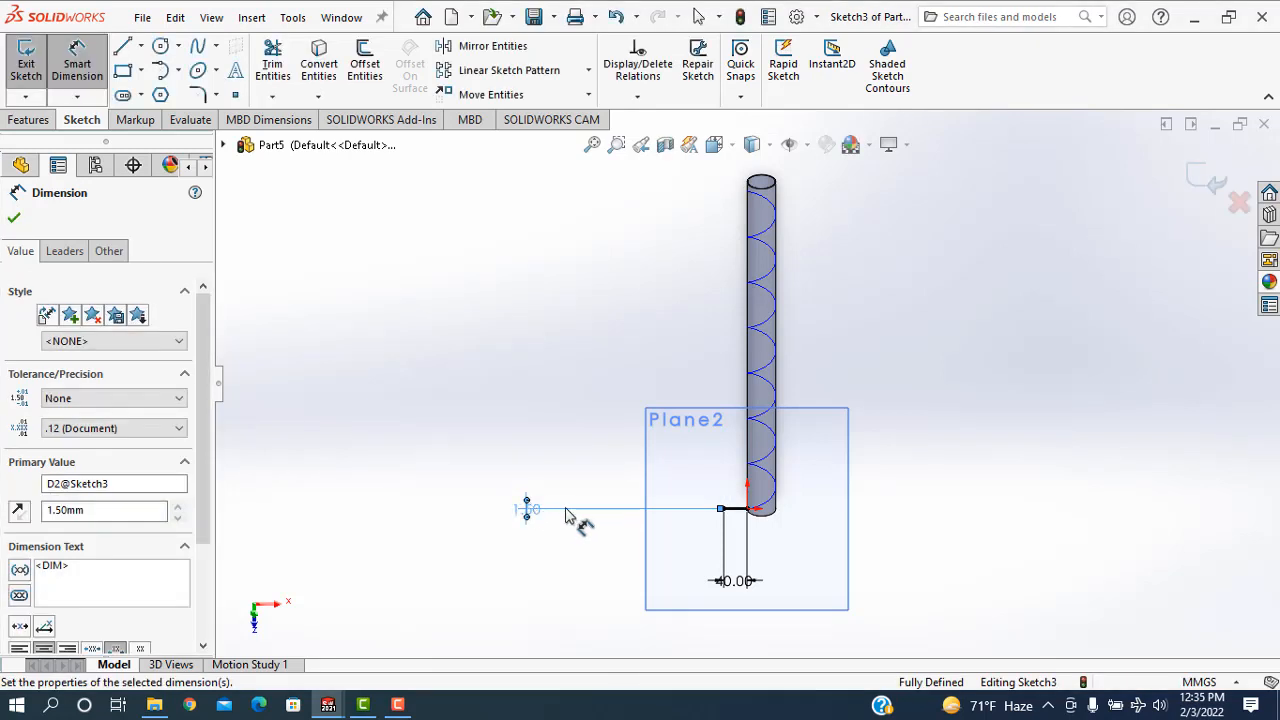
click(14, 220)
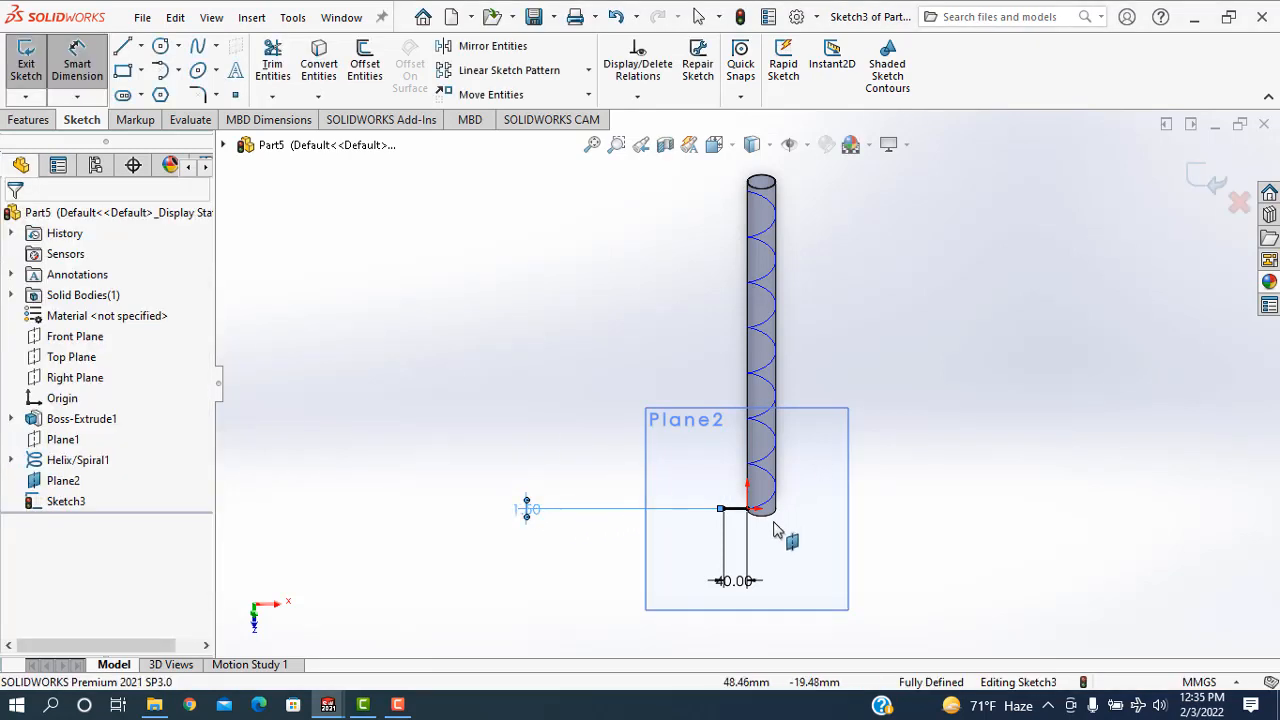
- Sweep the 40 x 1.5 mm rectangle sketch along the helix as a solid boss to form the auger blade
scroll(748, 520, down, 3)
scroll(750, 490, down, 2)
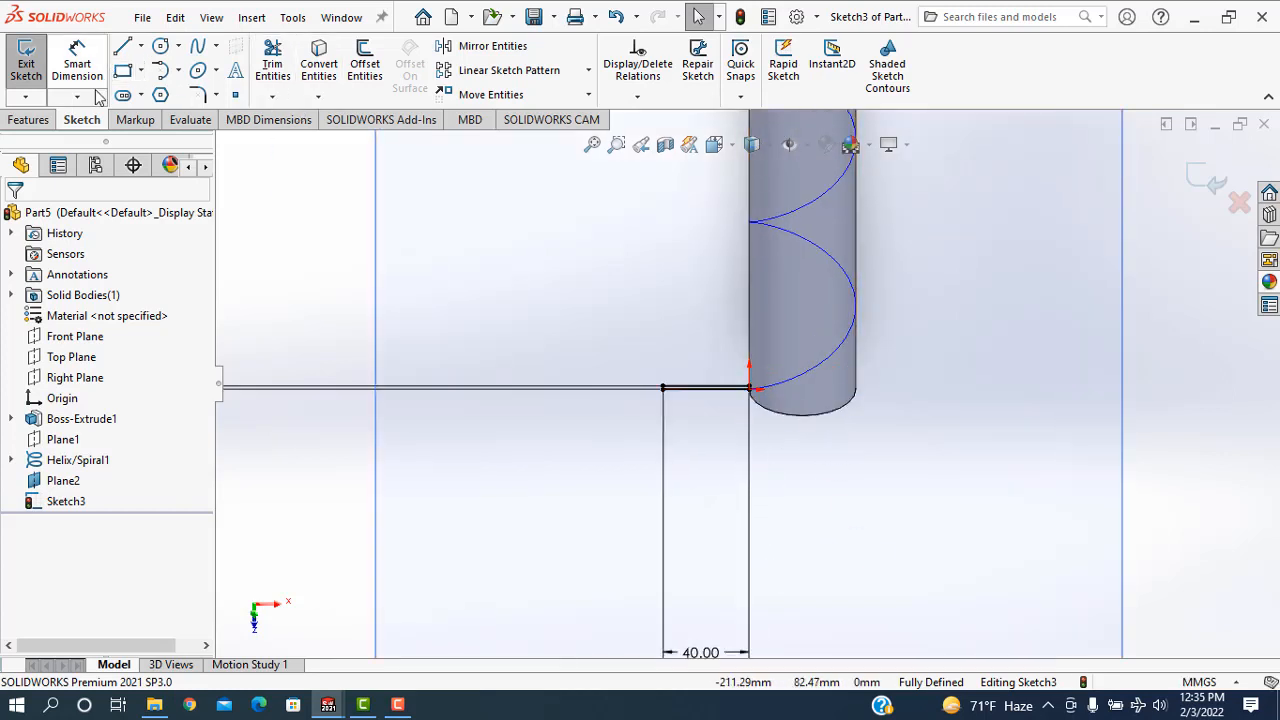
click(26, 120)
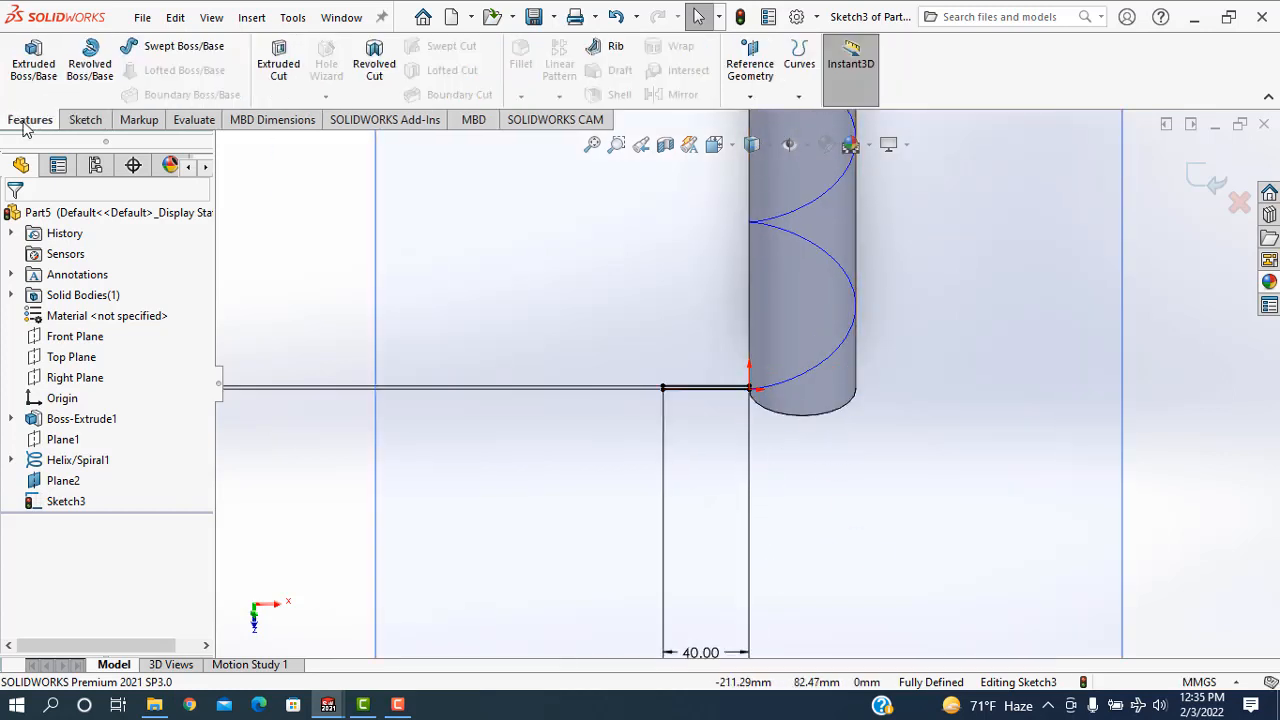
click(150, 50)
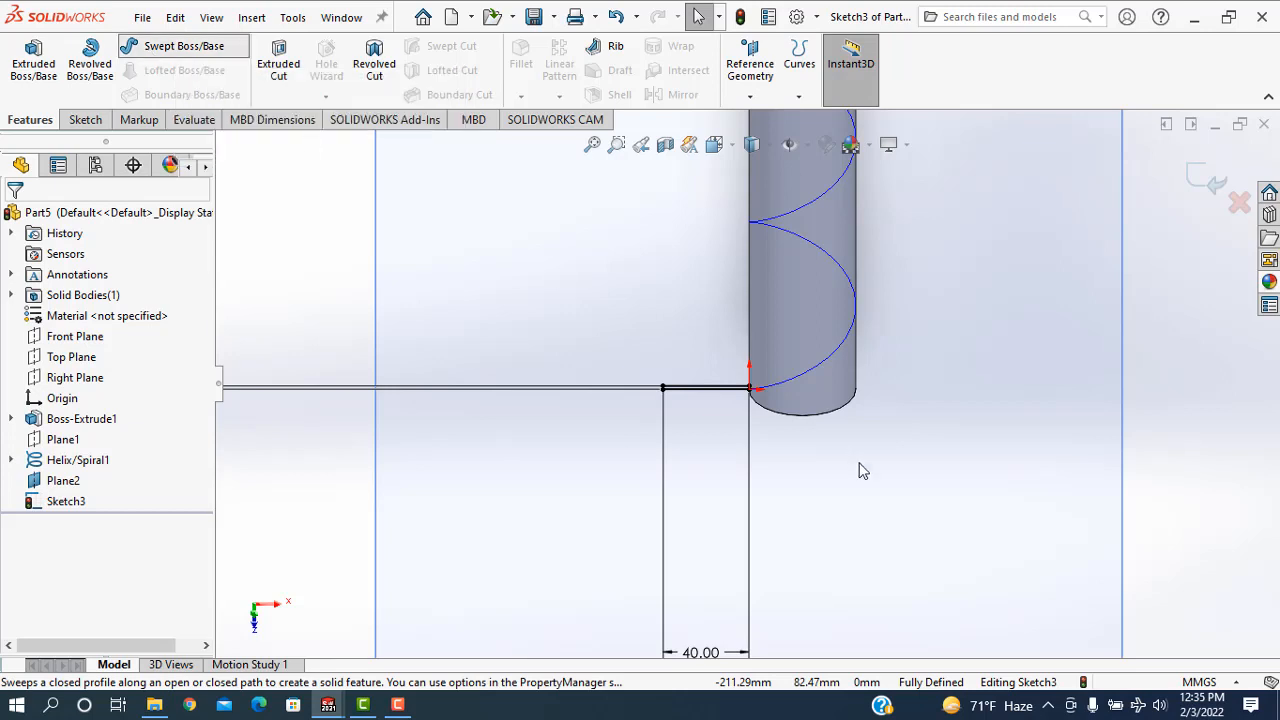
click(670, 390)
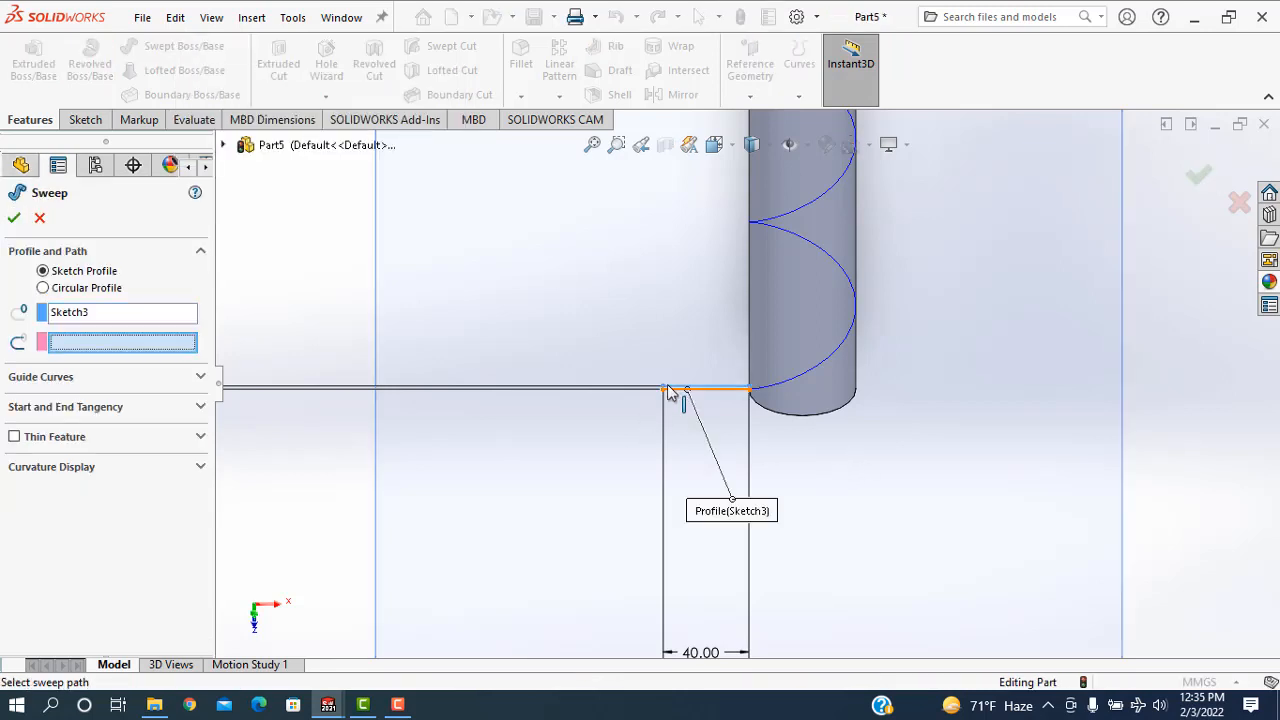
click(813, 368)
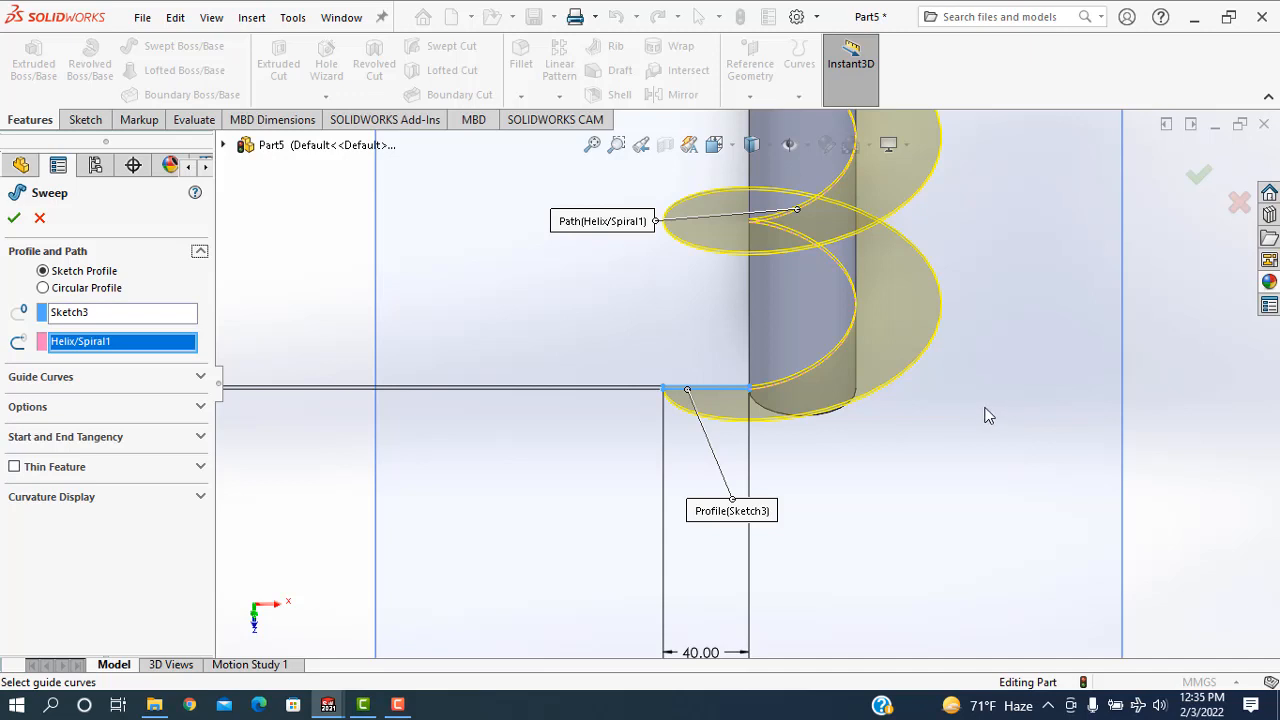
click(13, 219)
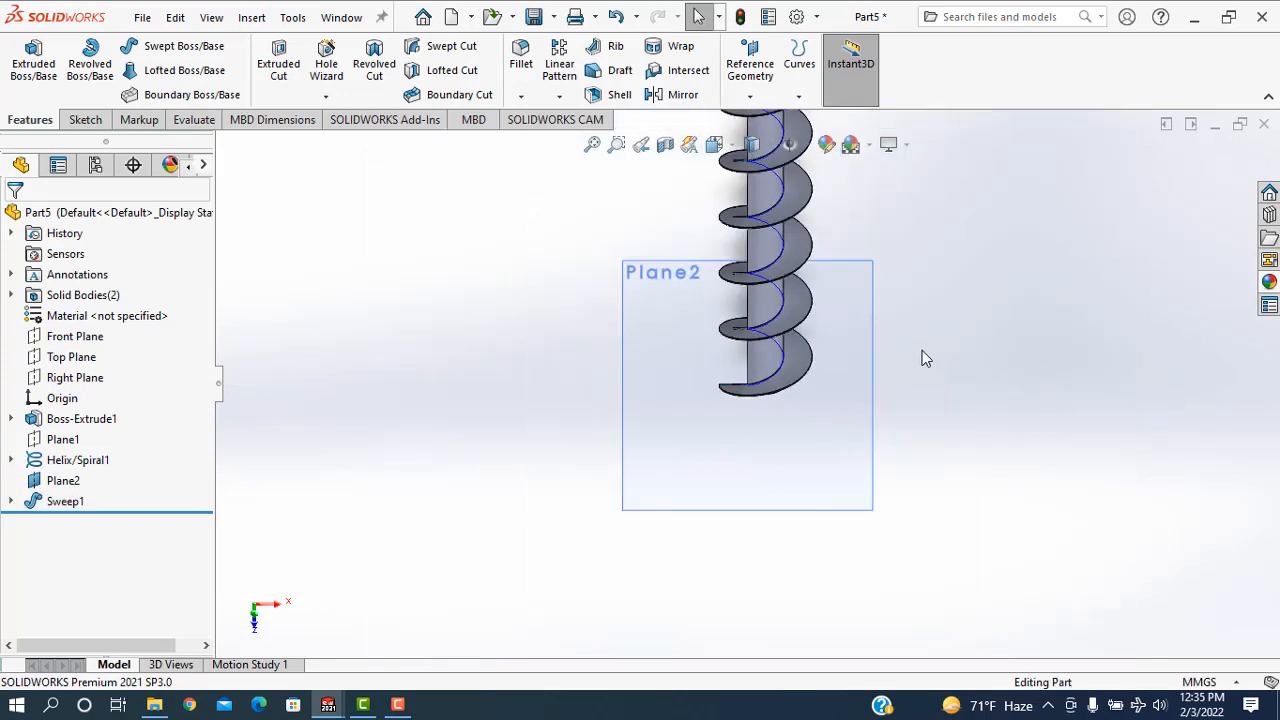
- Hide the reference plane at the helix's start point and the helix curve
right_click(860, 362)
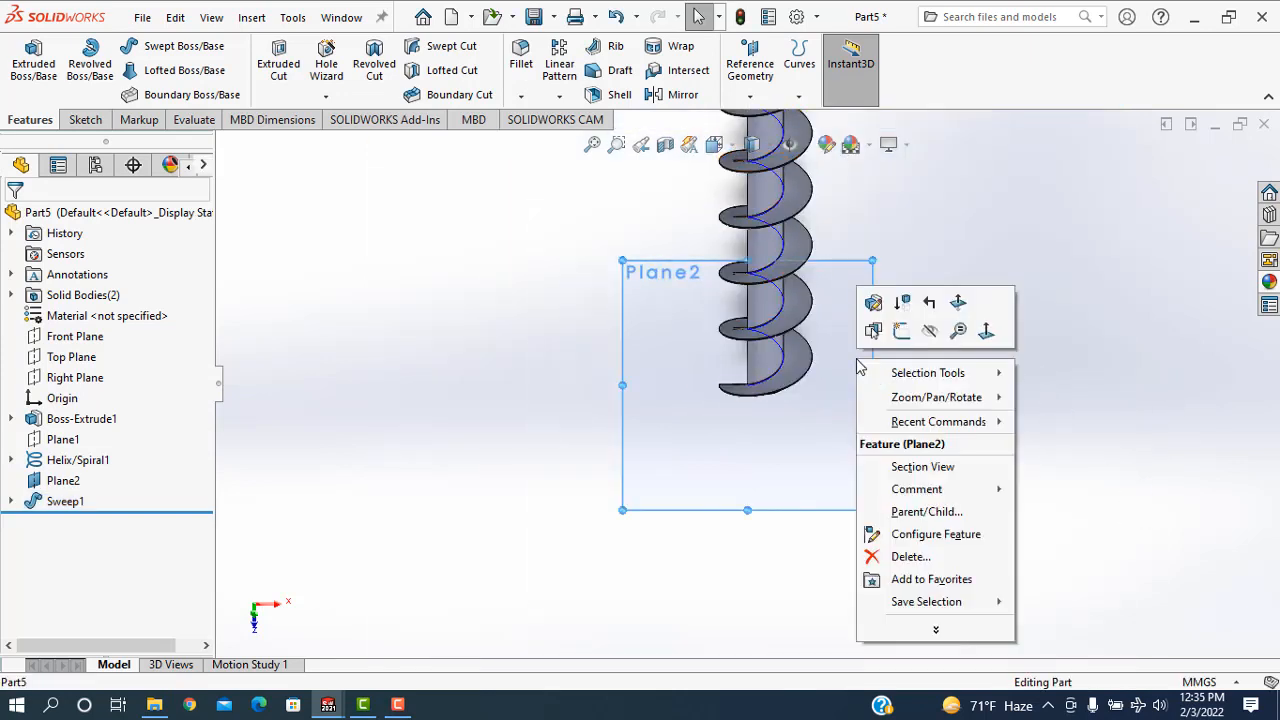
click(930, 334)
right_click(786, 258)
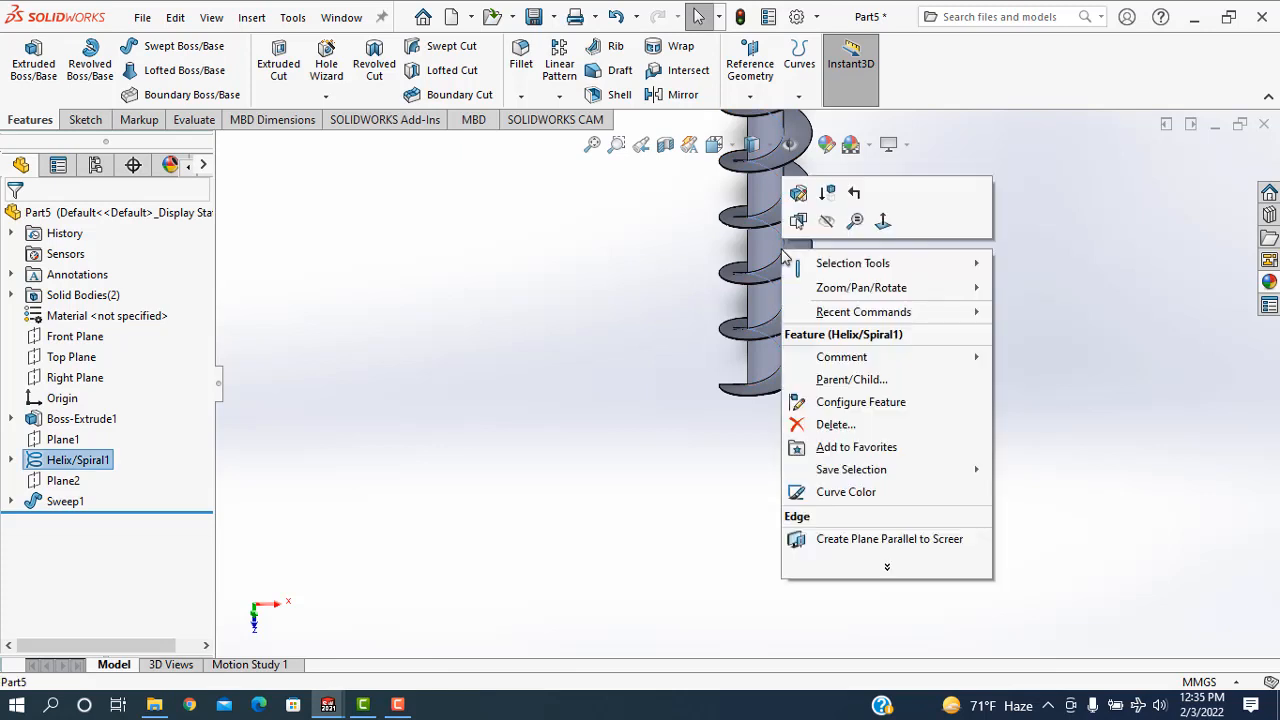
click(828, 222)
scroll(996, 440, up, 6)
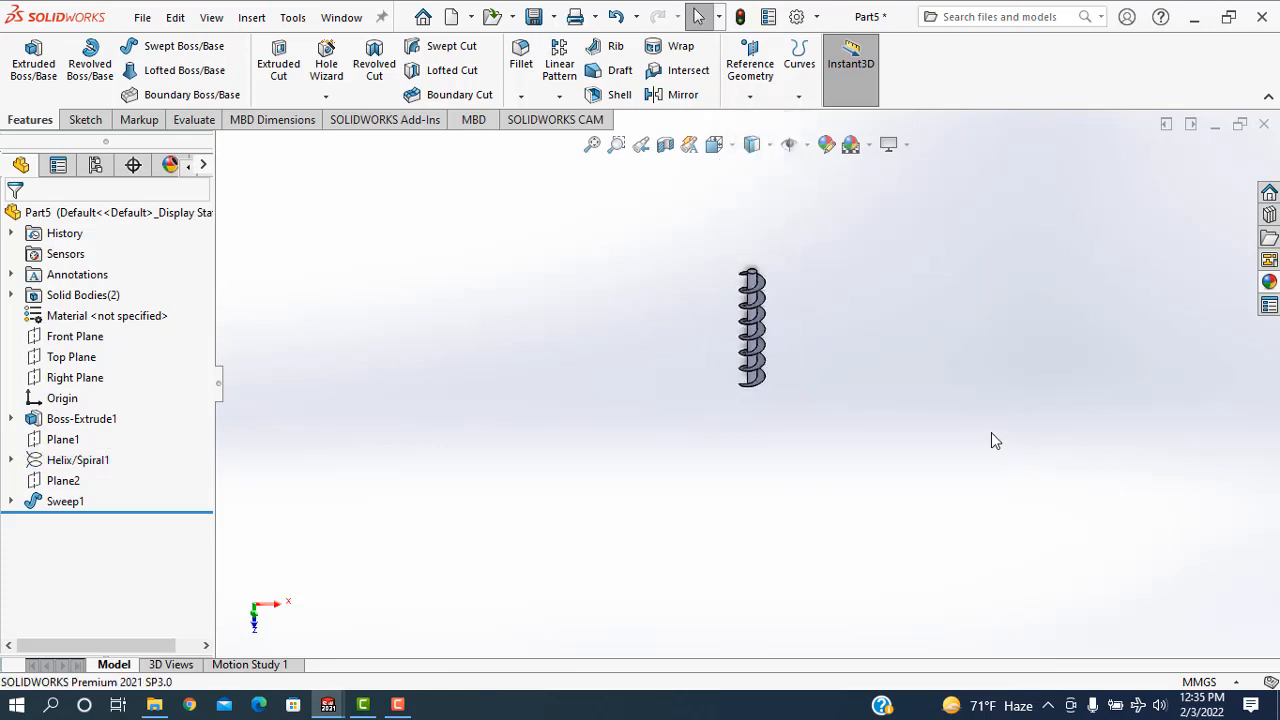
middle_drag(991, 440, 960, 410)
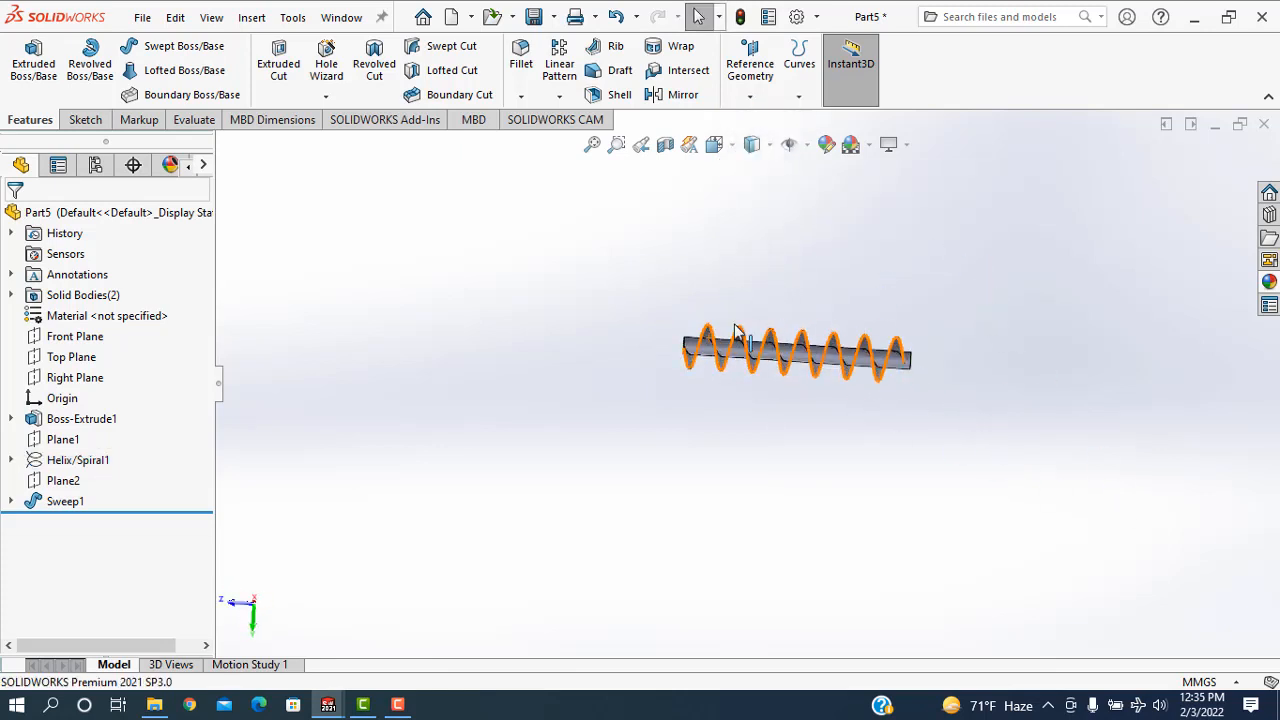
scroll(735, 330, down, 4)
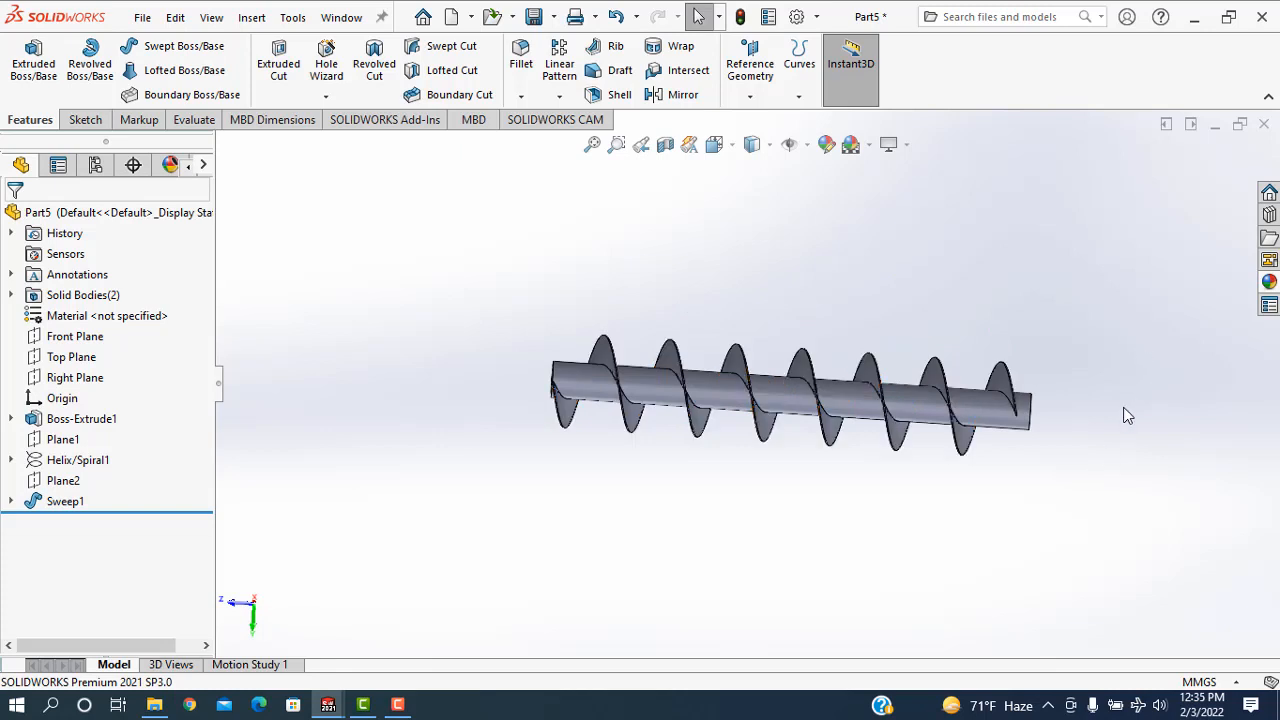
middle_drag(1127, 416, 1071, 471)
scroll(918, 241, down, 3)
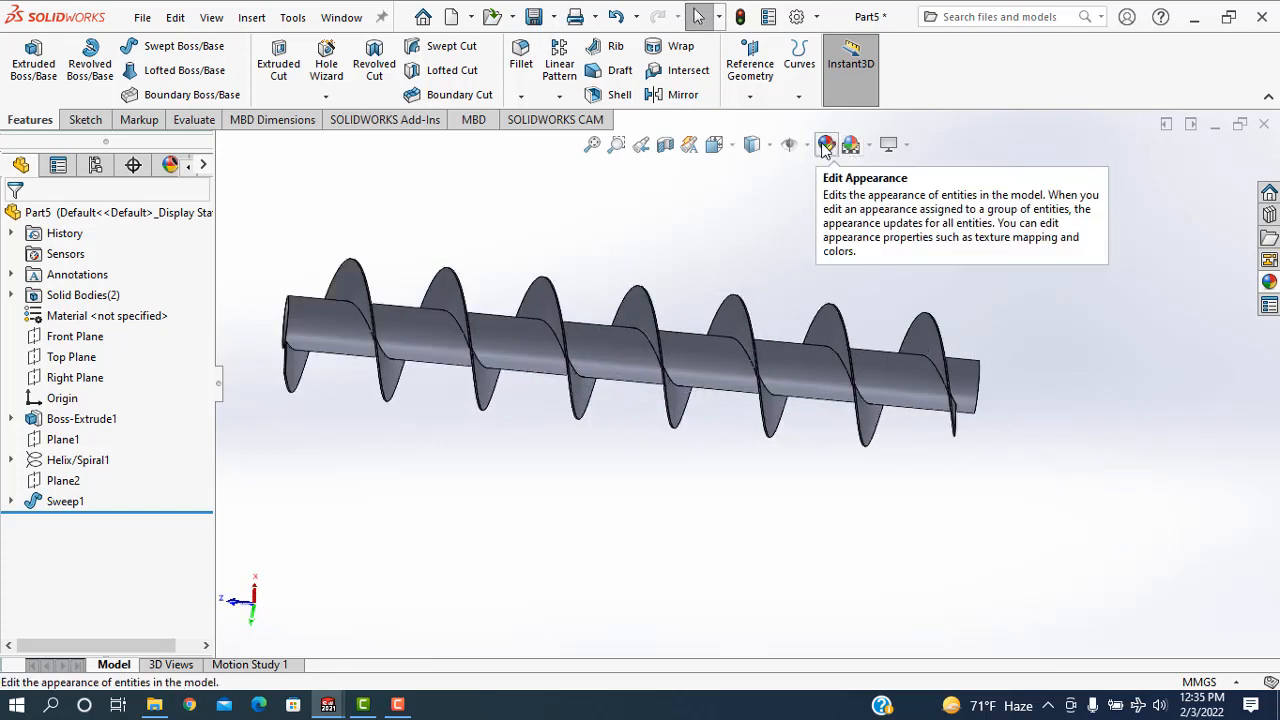
right_click(70, 315)
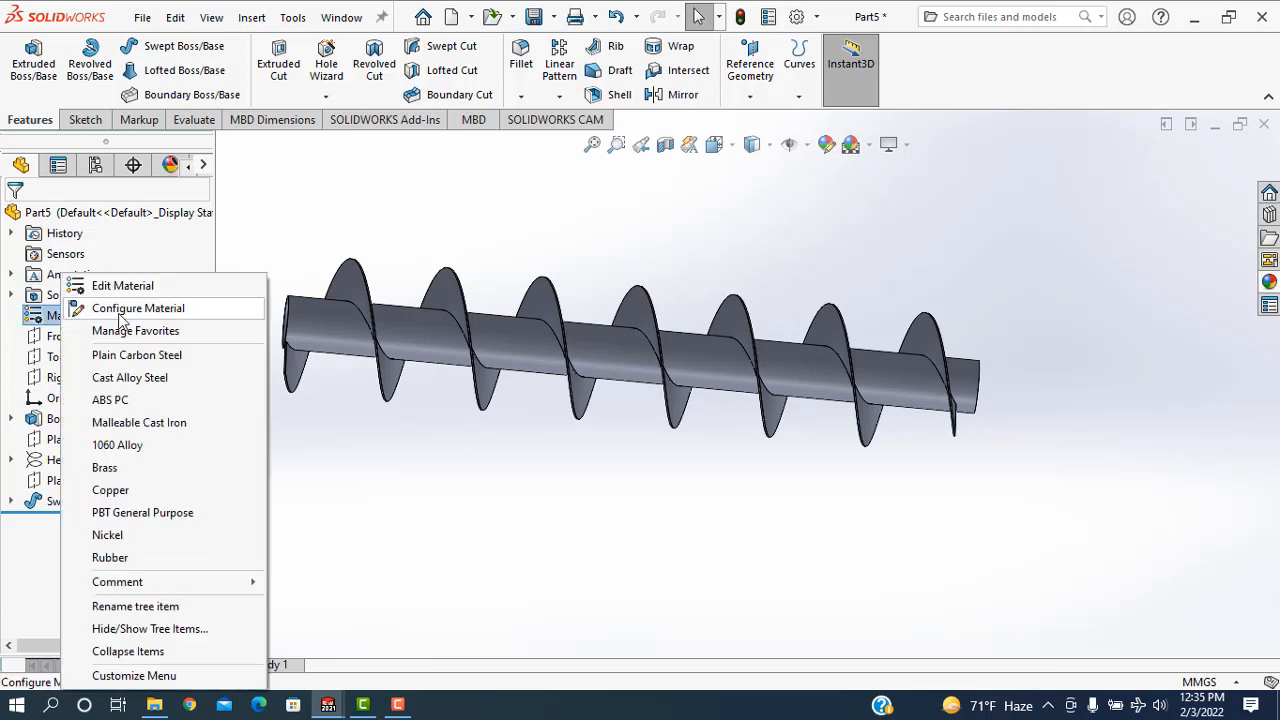
click(118, 286)
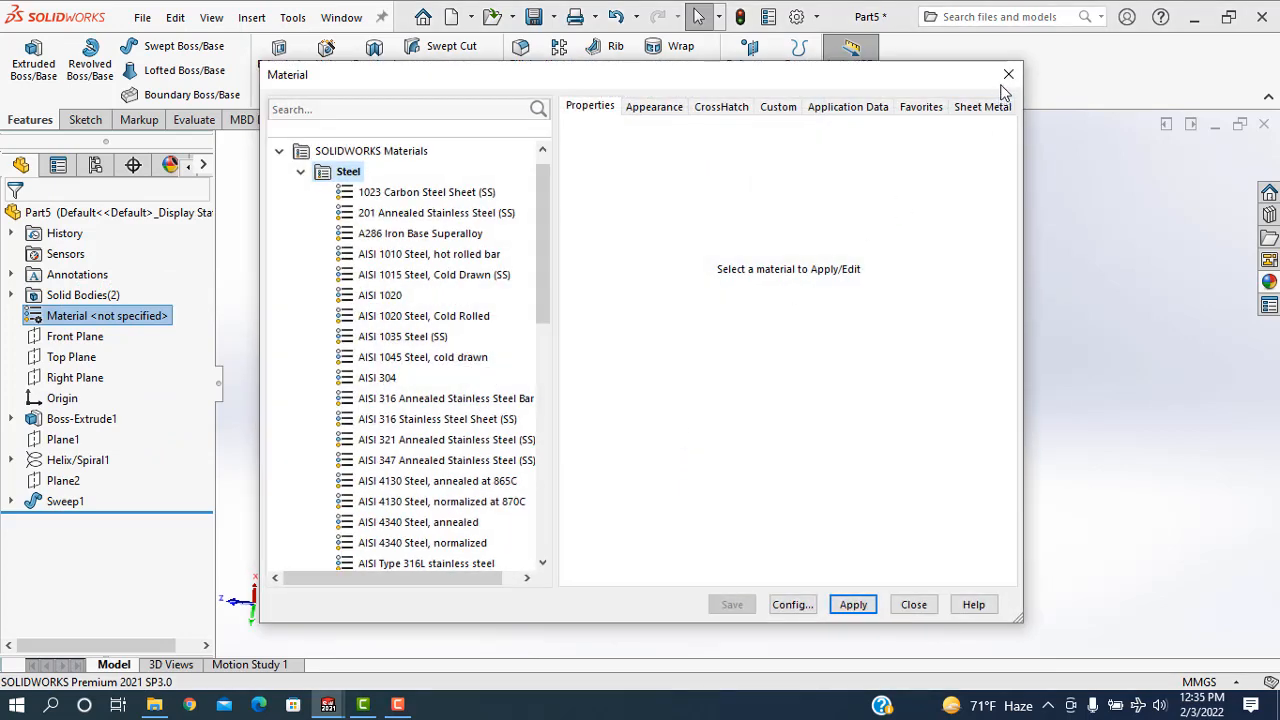
click(1008, 74)
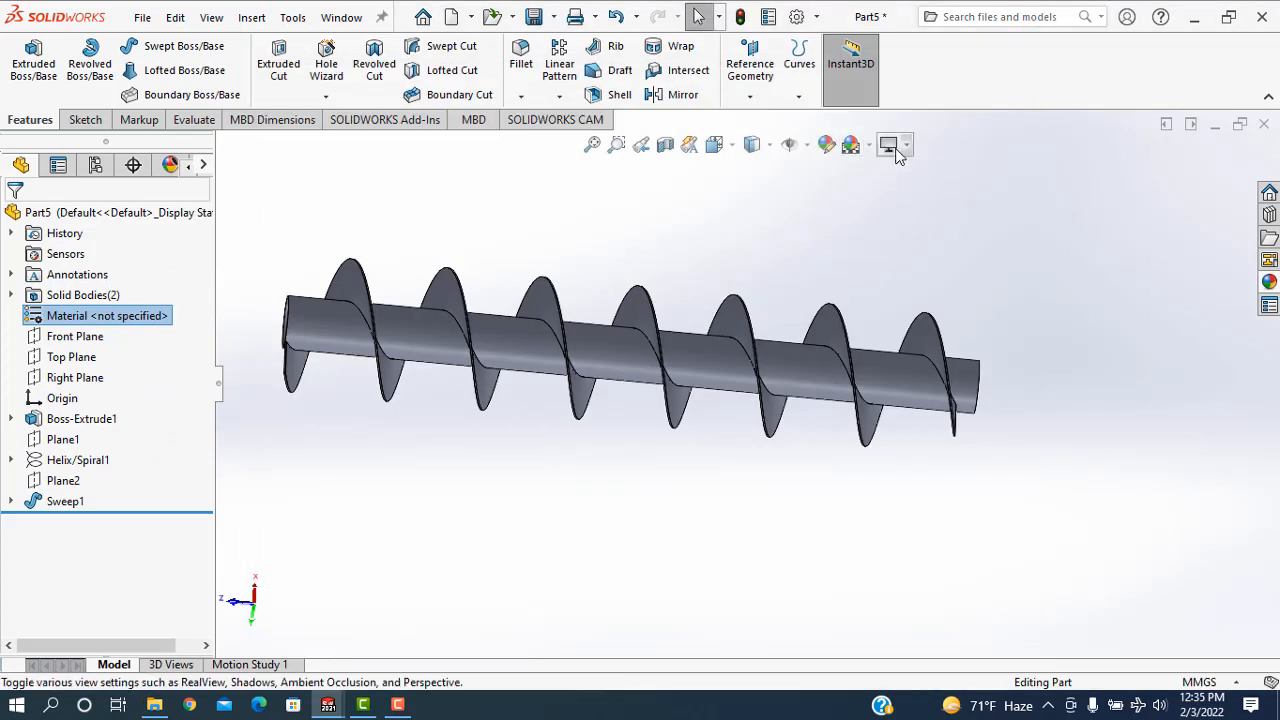
- Assign the polished aluminum appearance from the metal library to the whole part
click(826, 145)
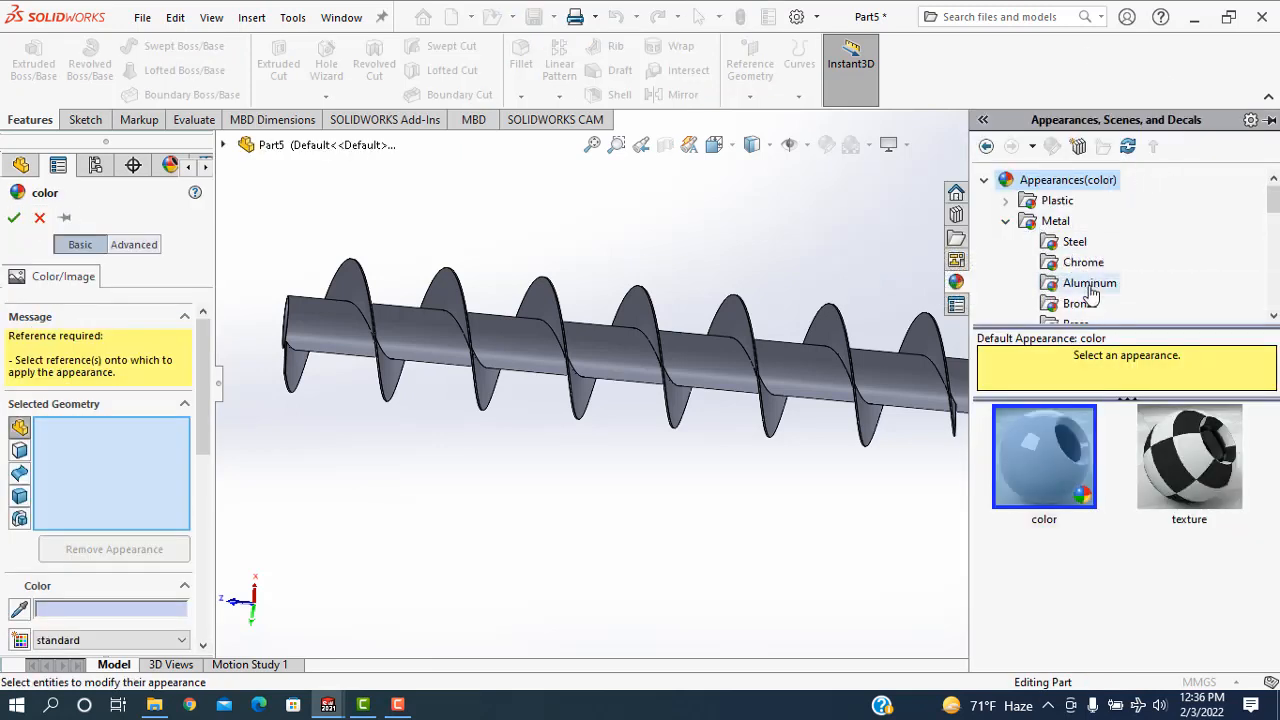
scroll(1090, 290, down, 4)
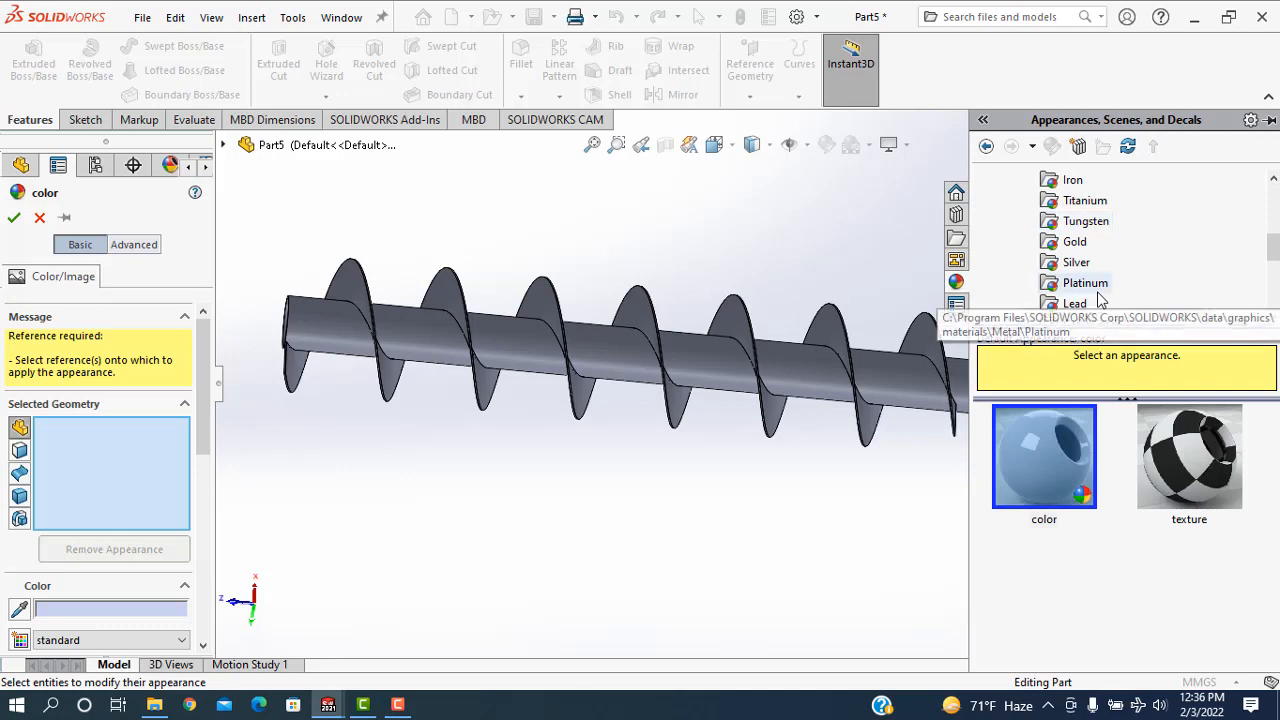
scroll(1099, 299, down, 2)
scroll(1097, 295, up, 5)
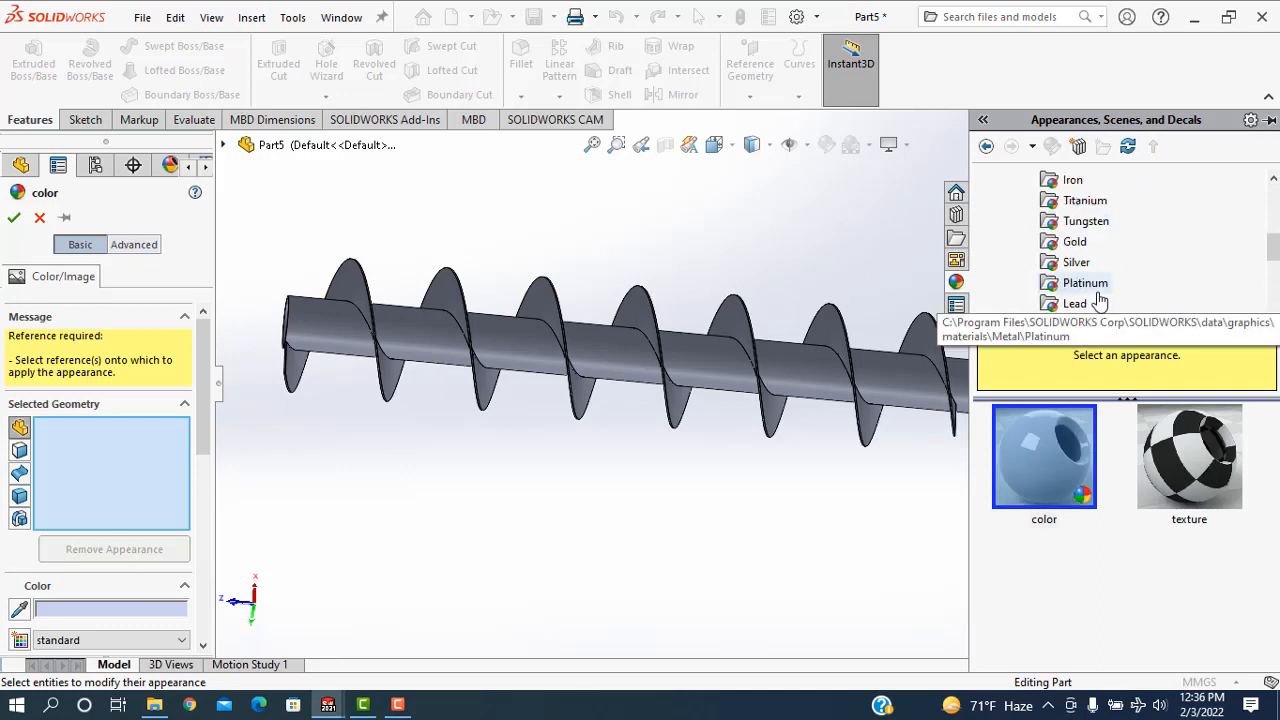
click(1068, 228)
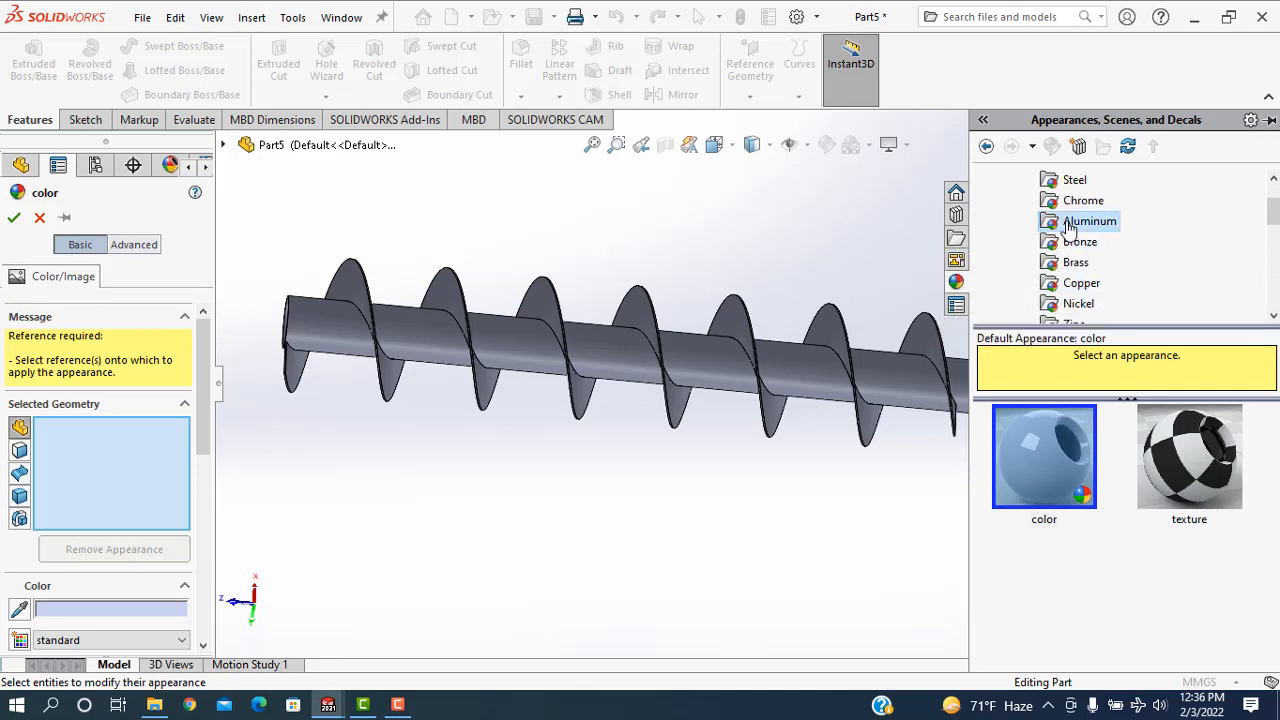
click(1049, 465)
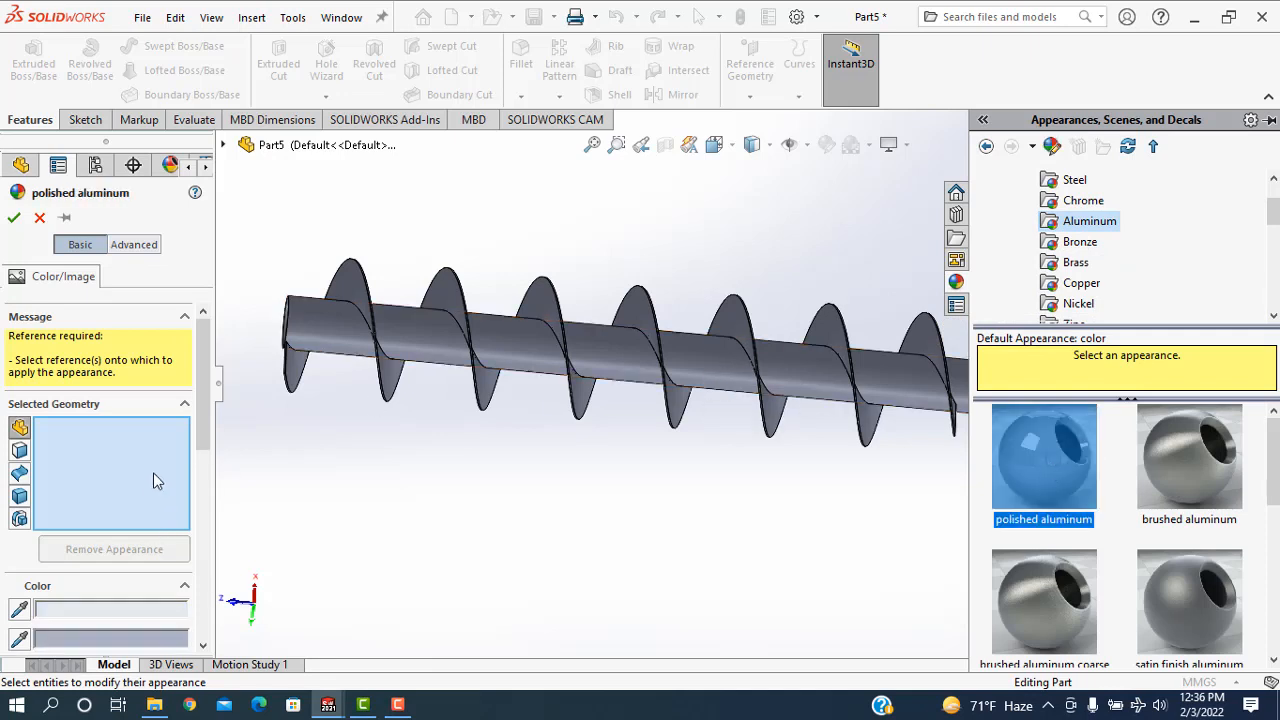
click(443, 334)
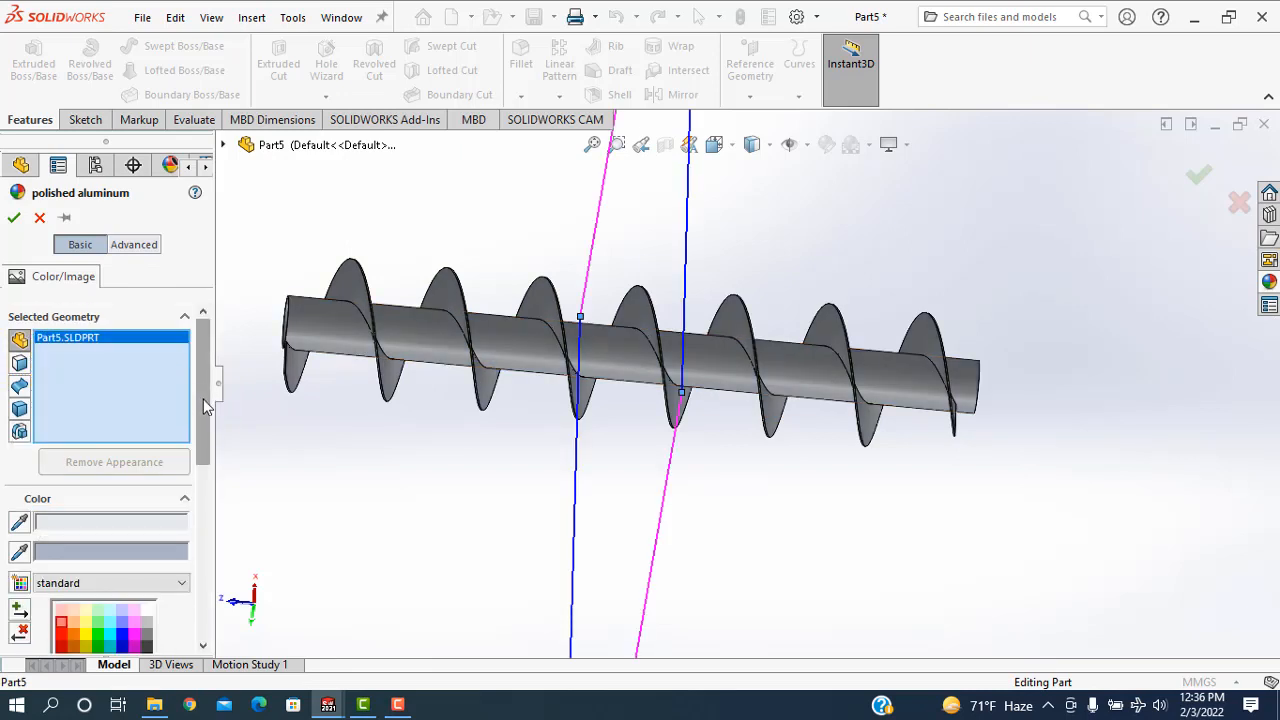
- Set the polished aluminum appearance's color to light red after trying yellow, cyan and pale yellow, and accept it
drag(203, 393, 203, 586)
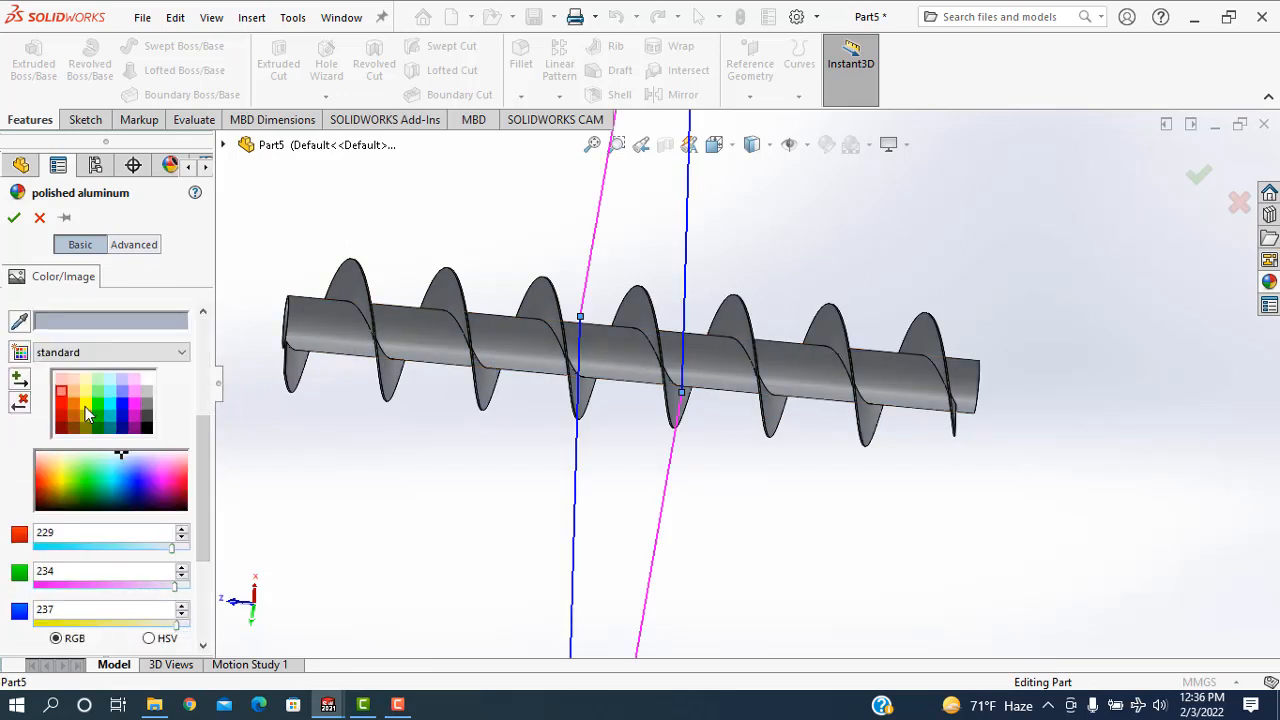
click(85, 410)
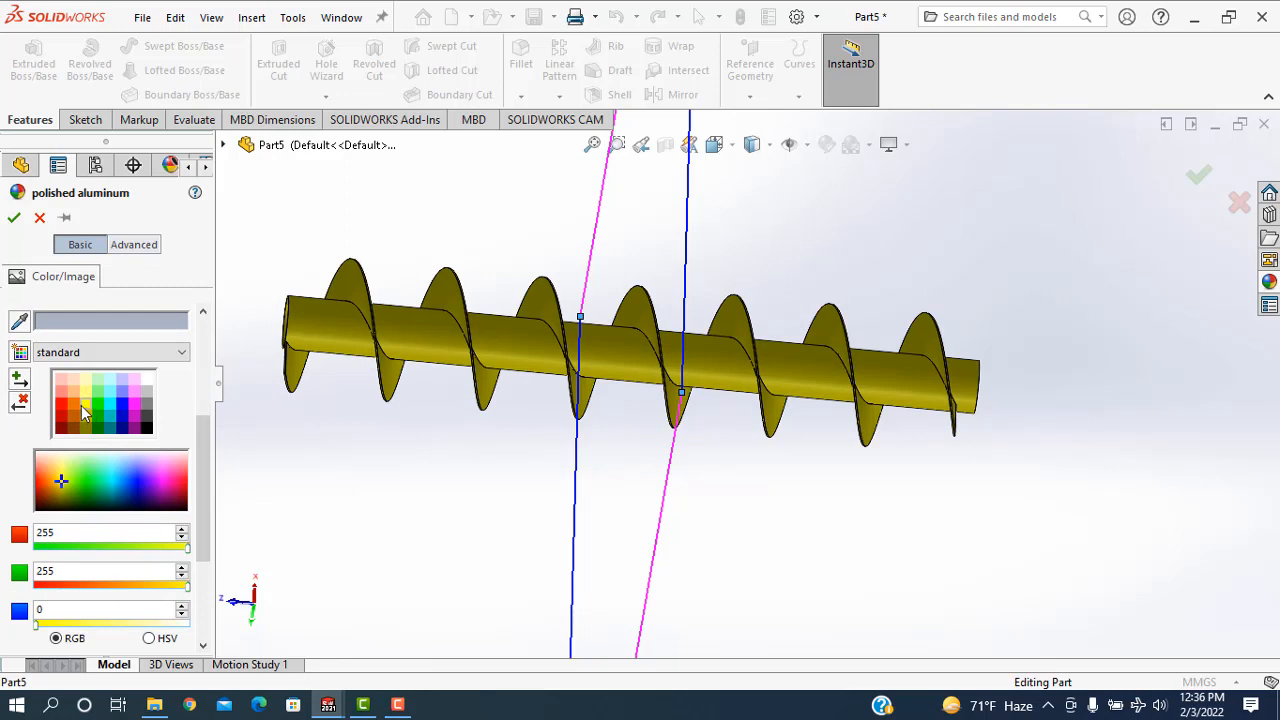
click(111, 398)
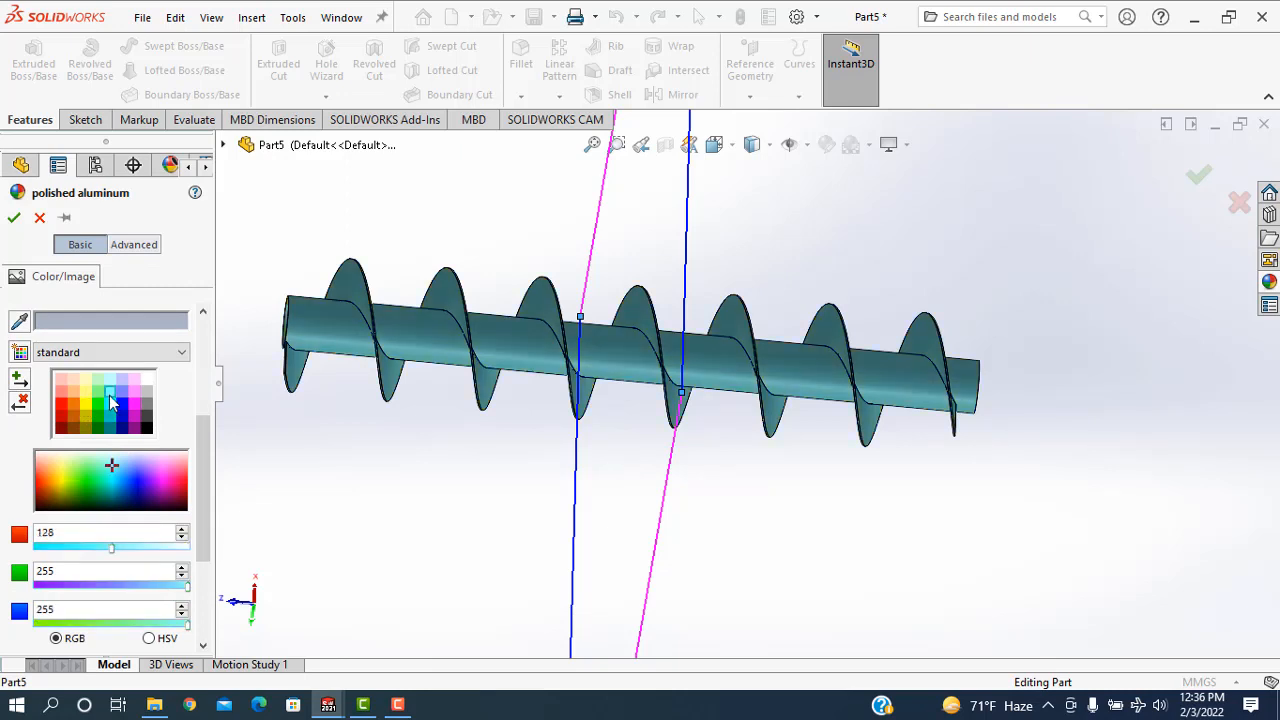
click(85, 402)
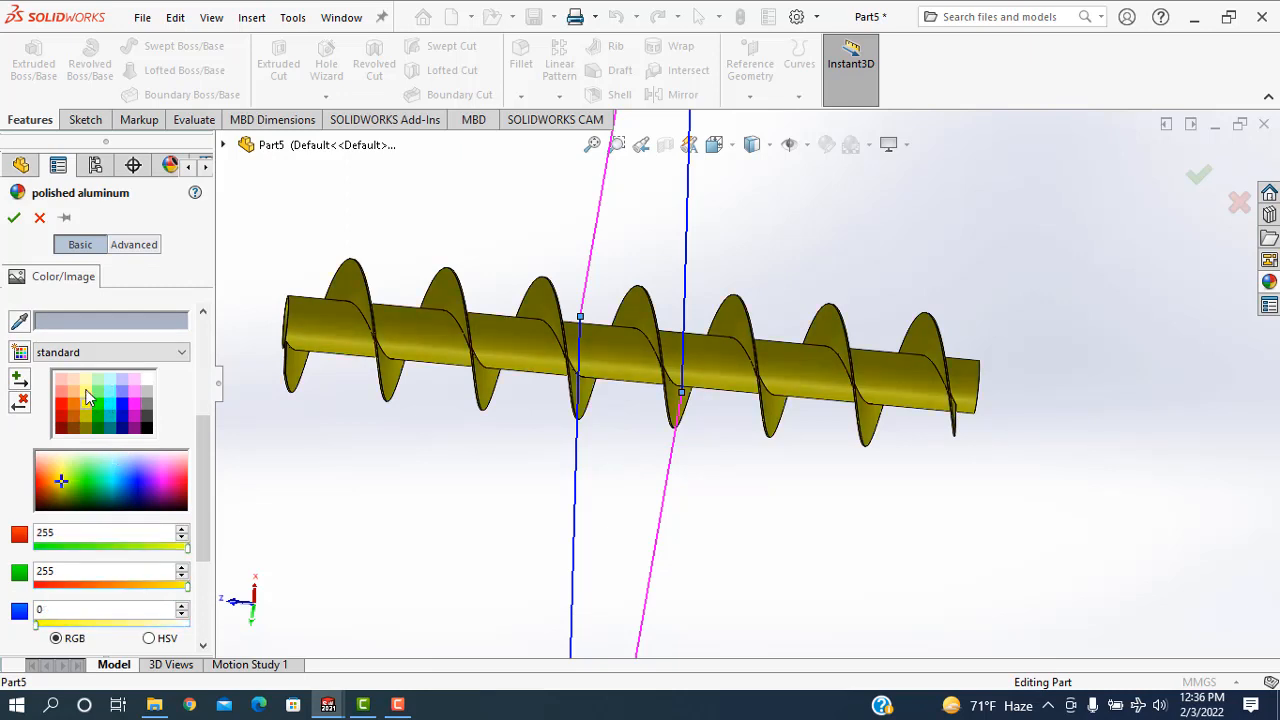
click(87, 395)
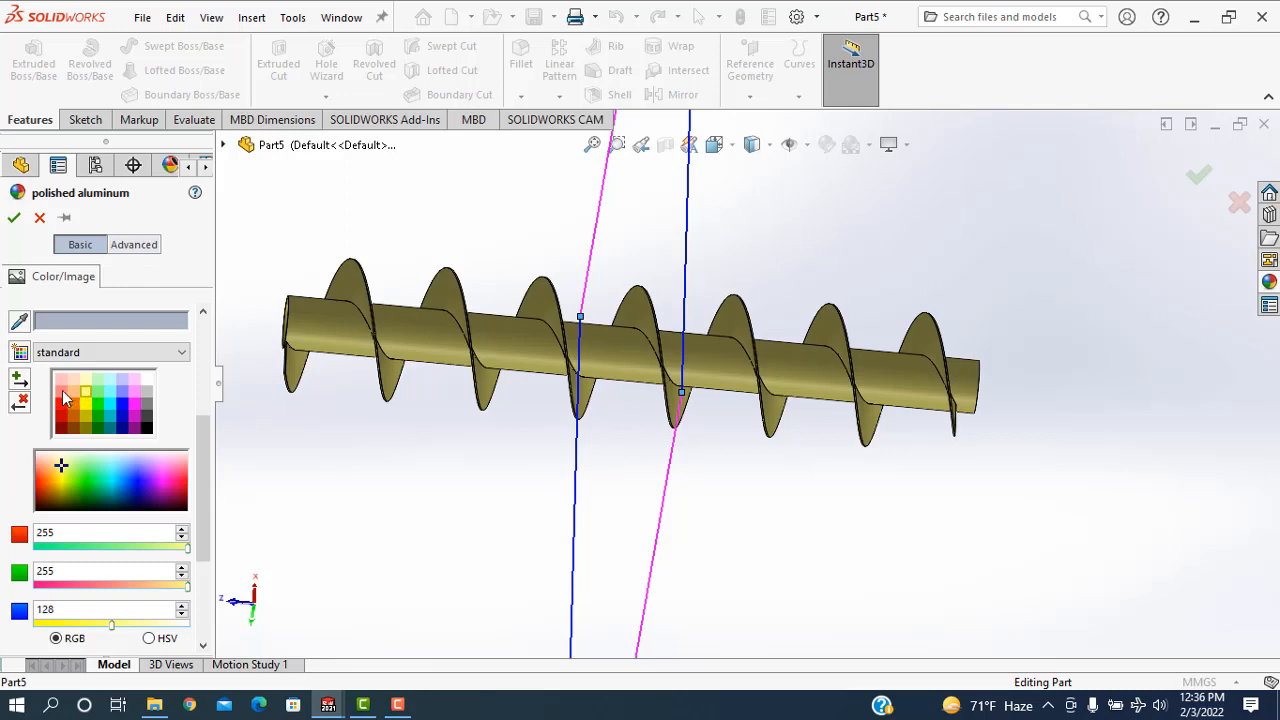
click(62, 393)
click(14, 218)
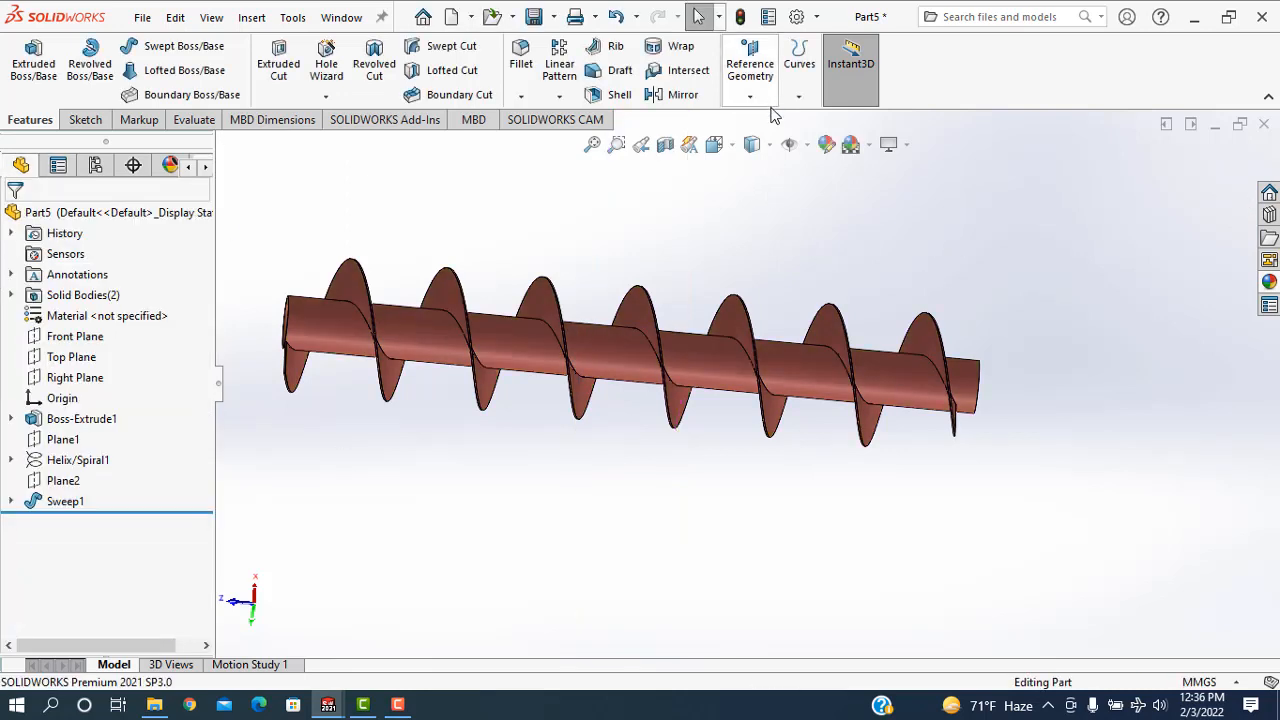
- Change the display style to Shaded without edges
click(768, 147)
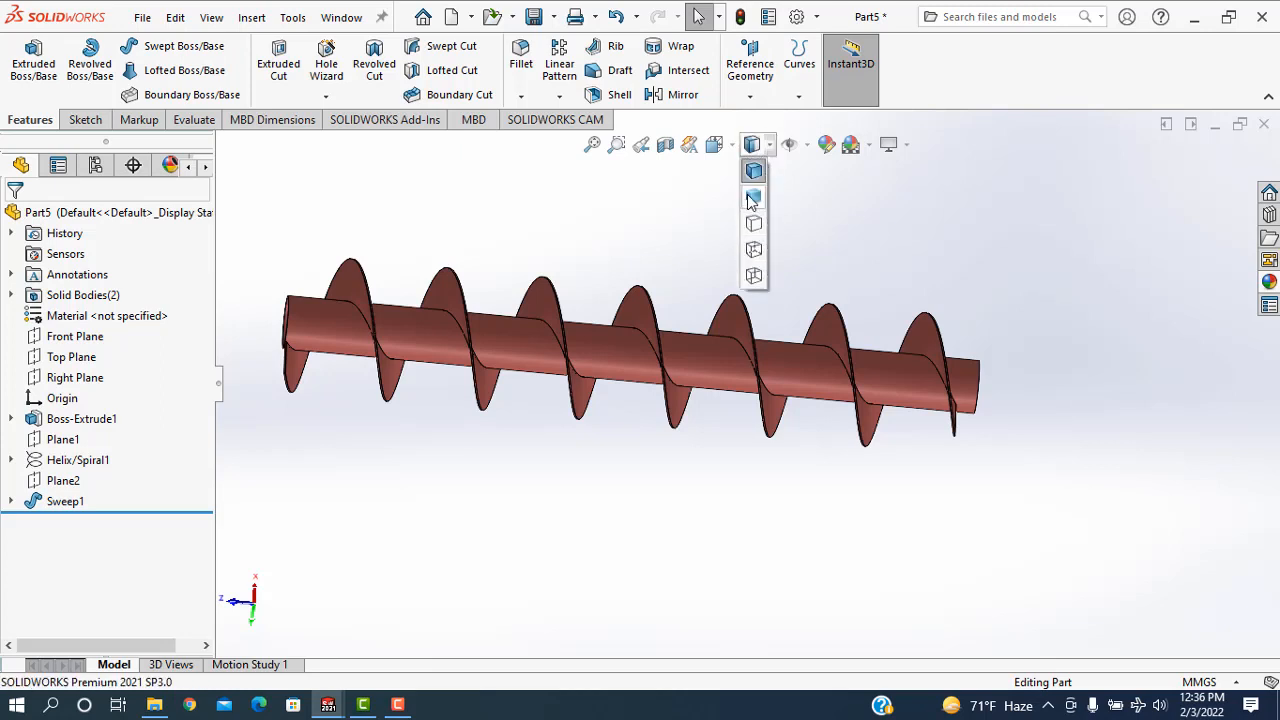
click(752, 196)
- Examine the finished auger's shaft and helical blade from both ends and from the side
middle_drag(1003, 265, 920, 399)
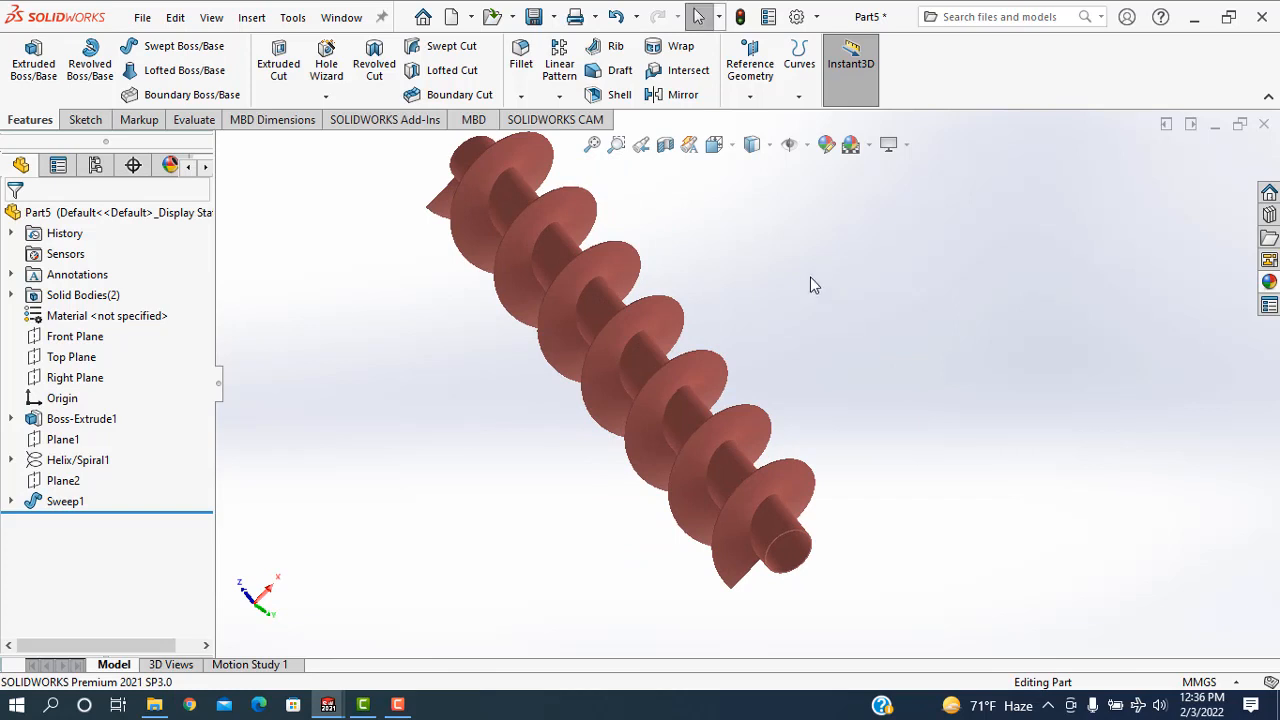
scroll(810, 277, down, 1)
scroll(478, 204, up, 2)
scroll(484, 187, down, 1)
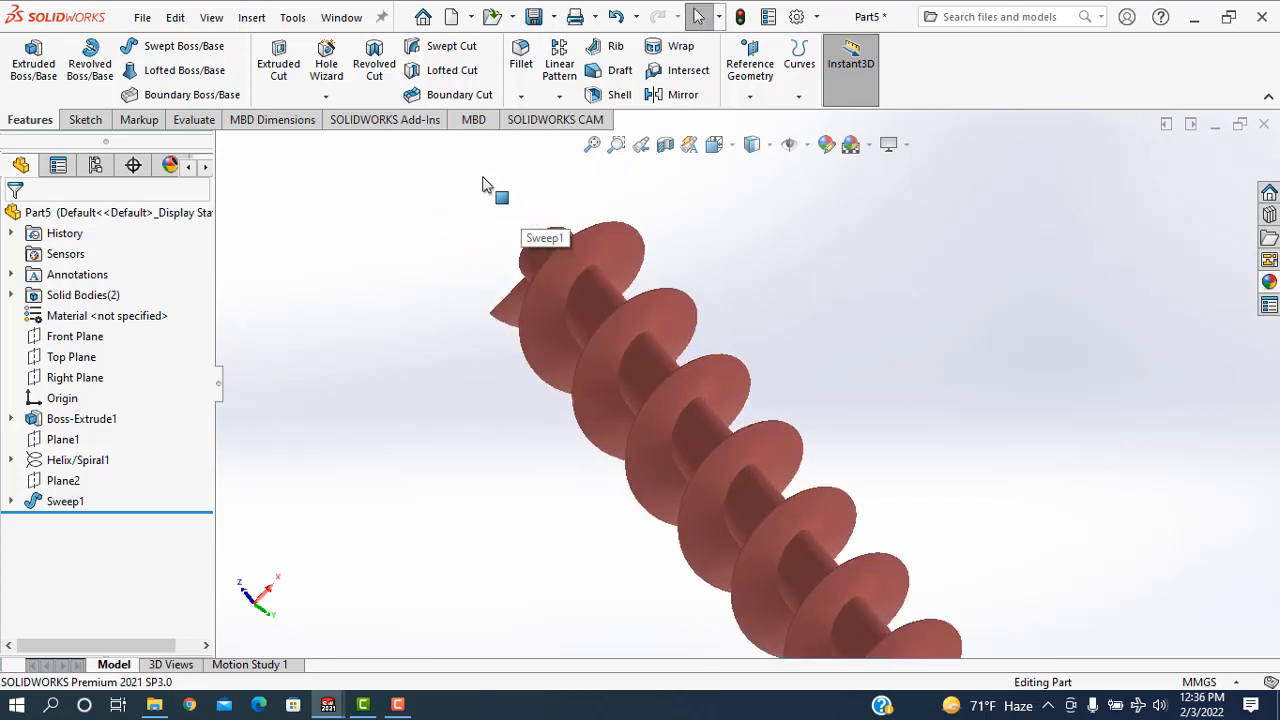
scroll(500, 328, up, 2)
scroll(914, 537, down, 1)
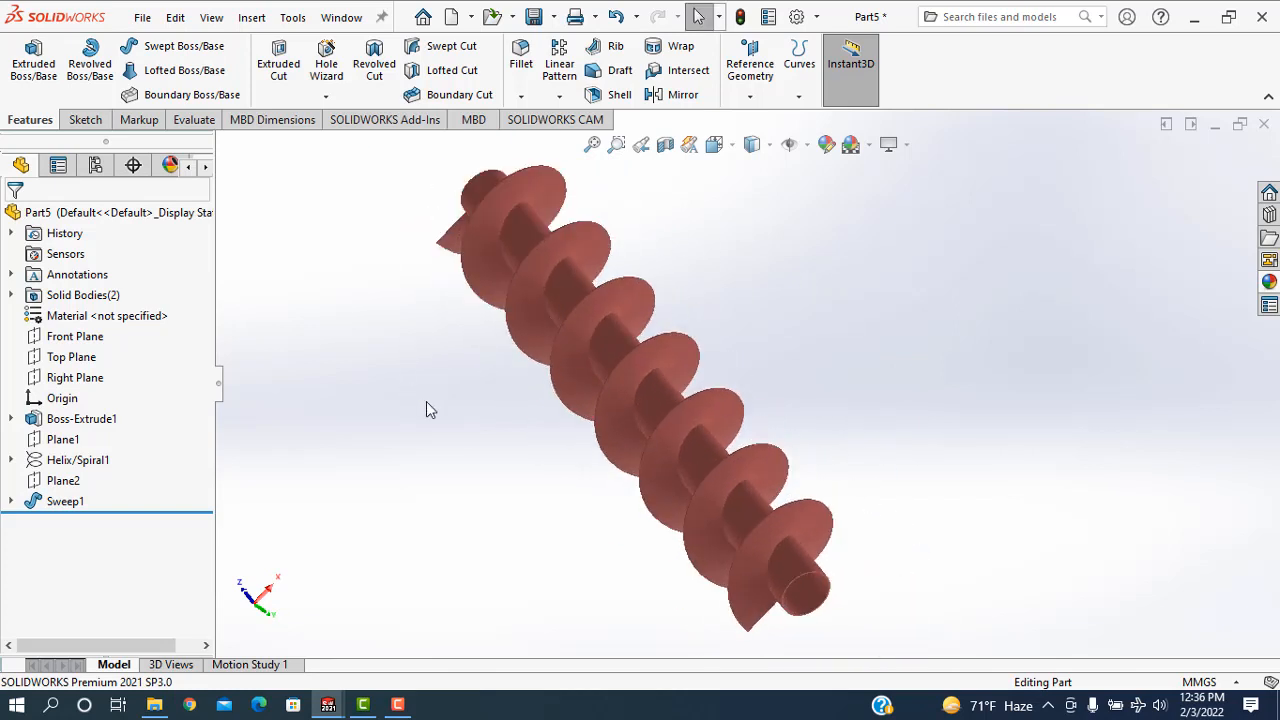
middle_drag(480, 455, 606, 389)
middle_drag(602, 498, 568, 494)
click(397, 706)
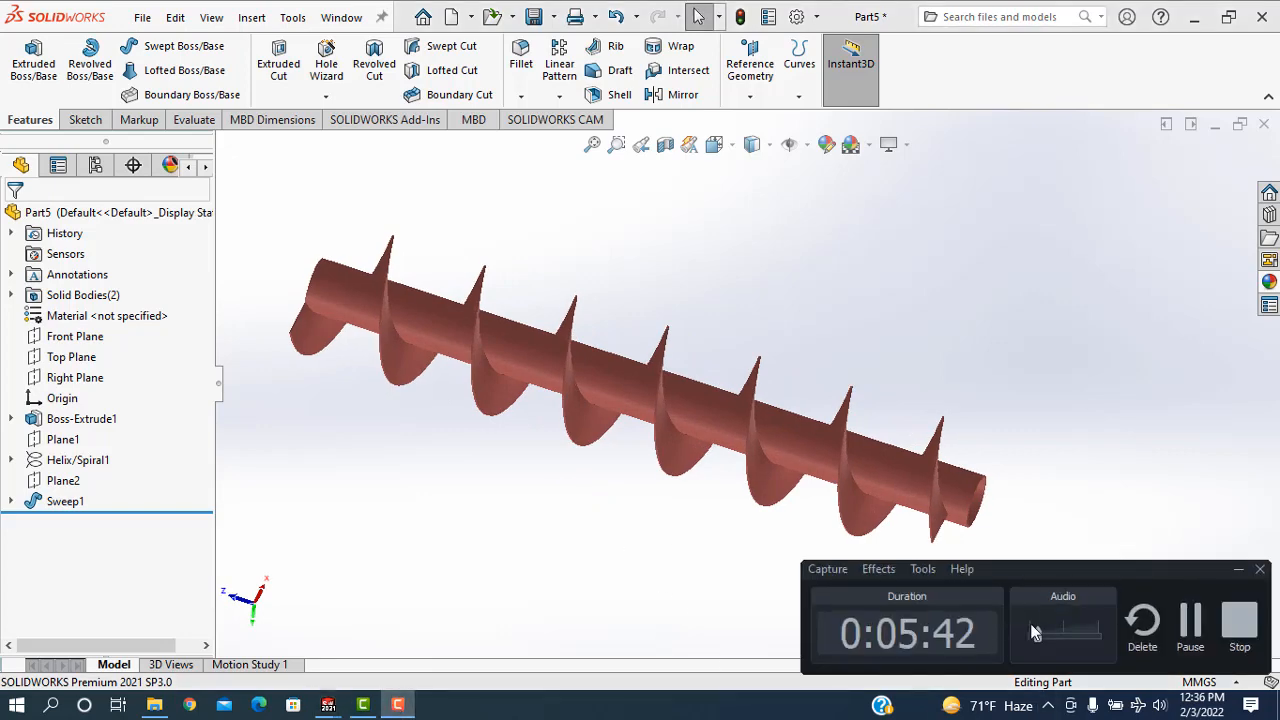